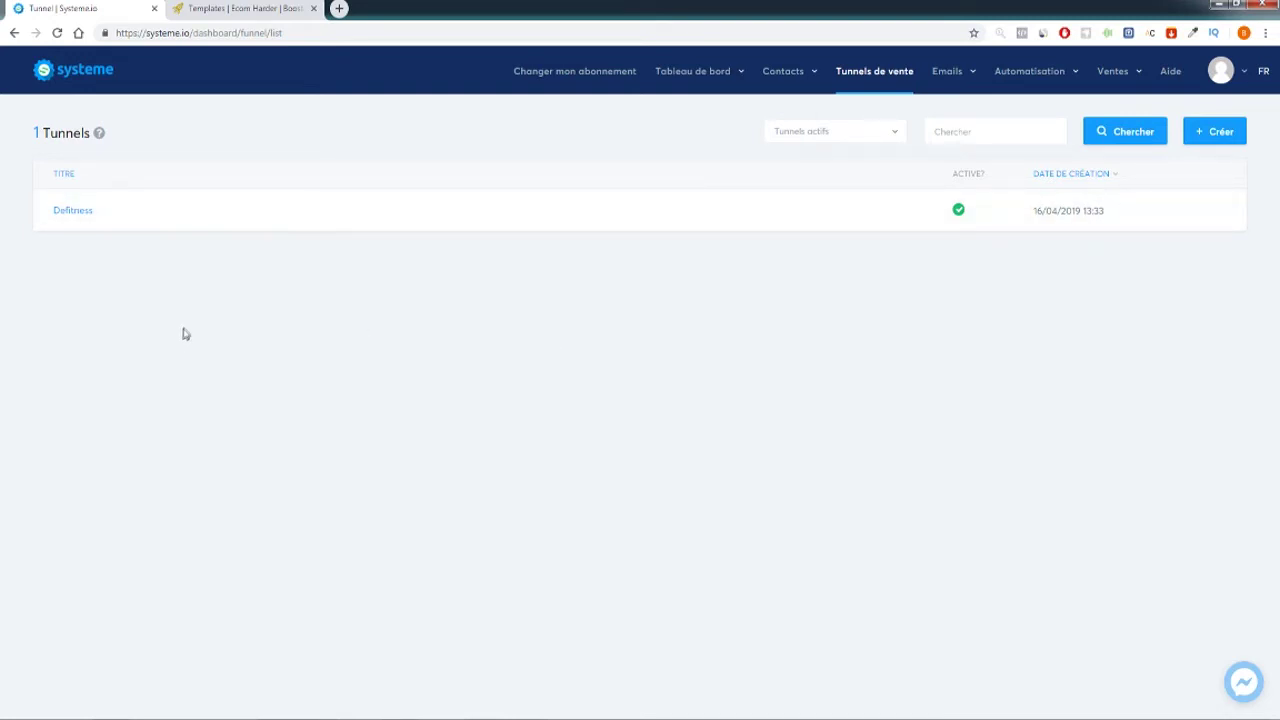
- On the Ecom Harder templates page, open the download page for the free eCom App theme
click(223, 12)
scroll(484, 363, down, 10)
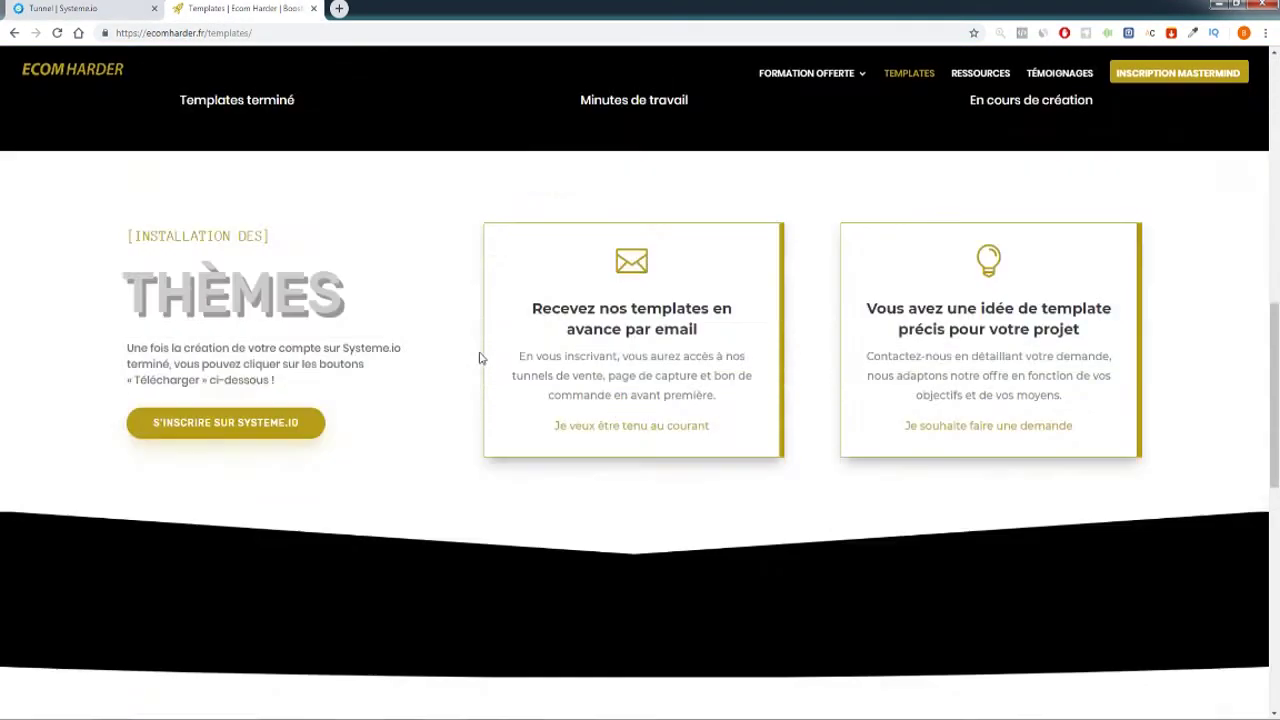
scroll(476, 364, down, 1)
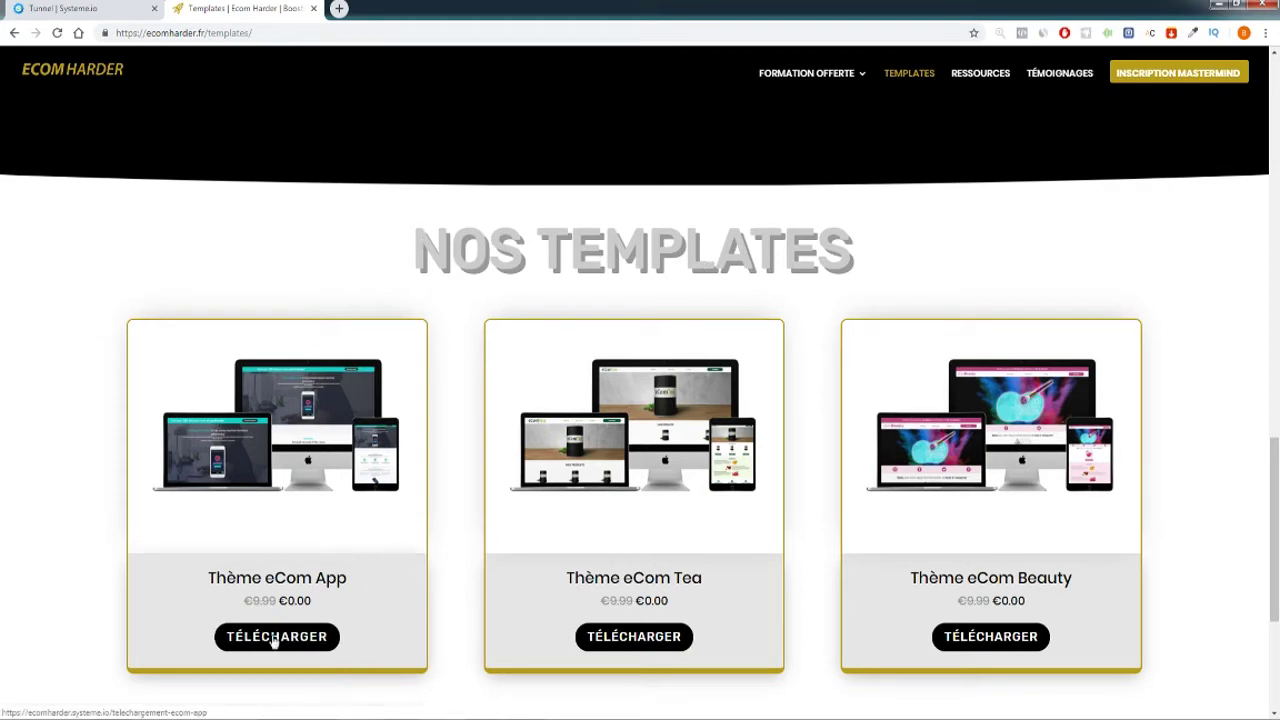
scroll(323, 494, up, 6)
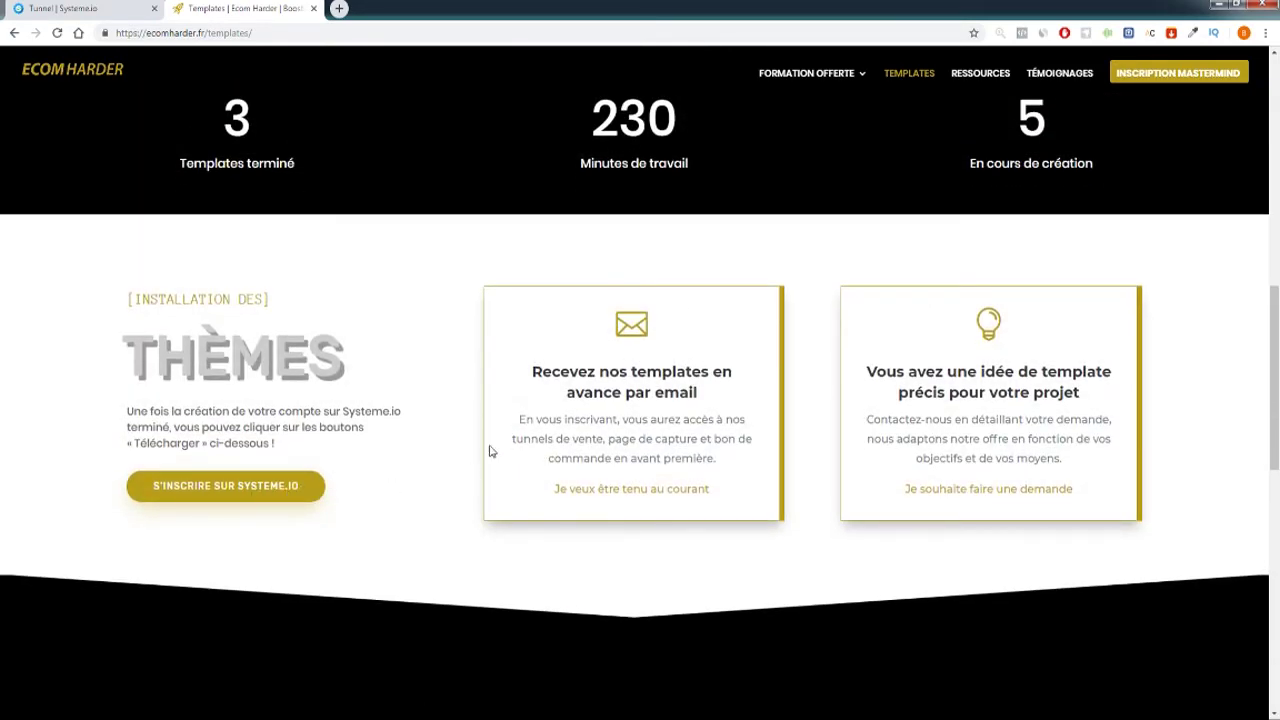
scroll(508, 454, down, 2)
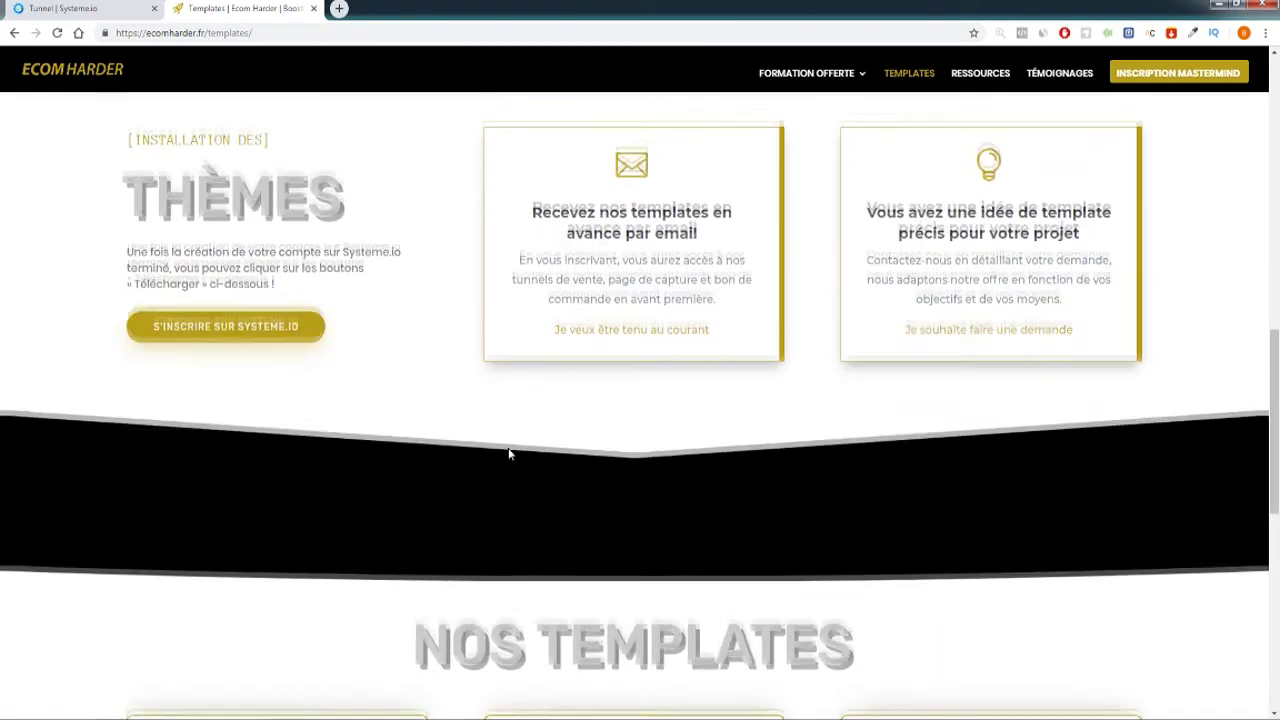
scroll(480, 470, down, 5)
click(284, 580)
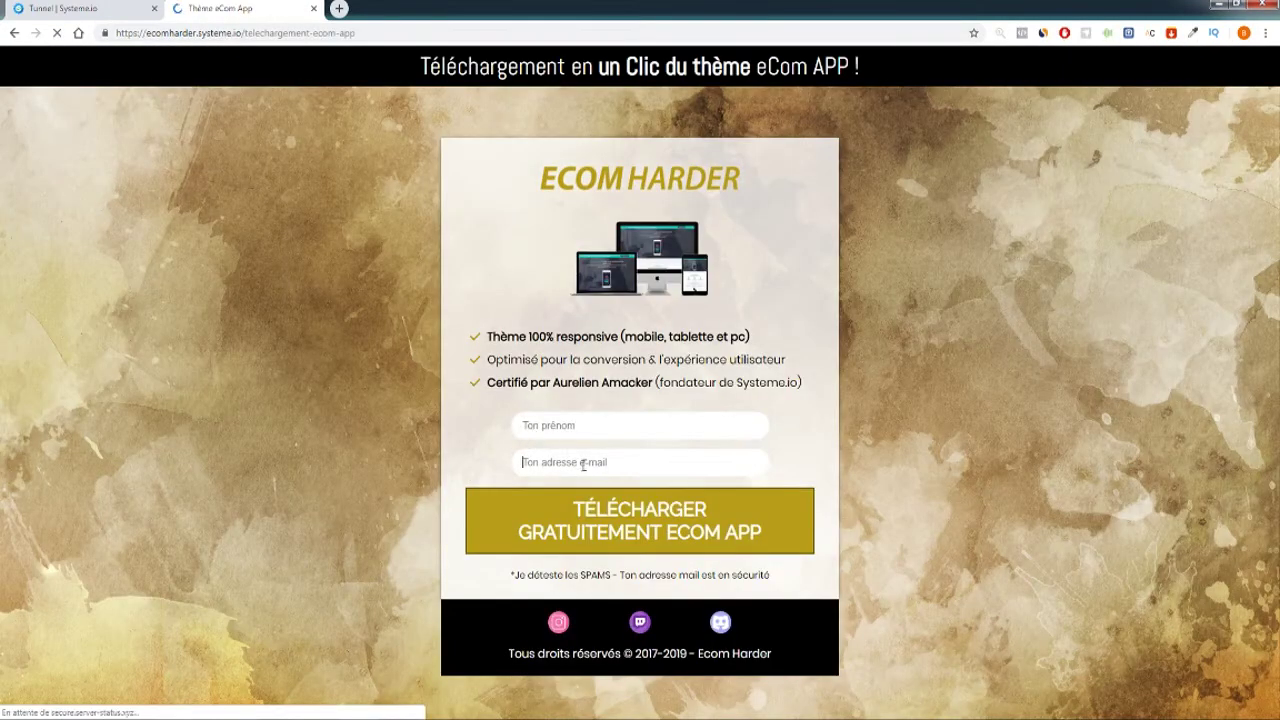
- Fill in the first name and e-mail address, and submit the form to get the eCom App theme
click(546, 422)
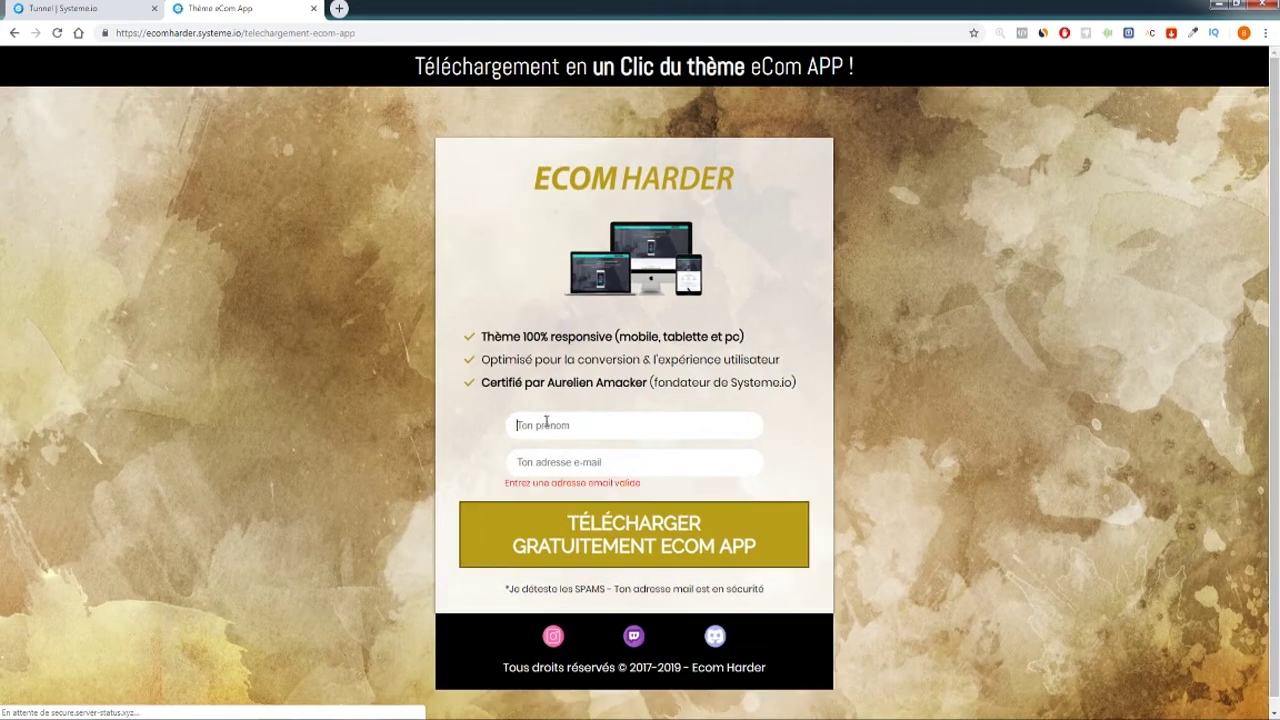
text(Ben)
key(Tab)
key(ctrl+v)
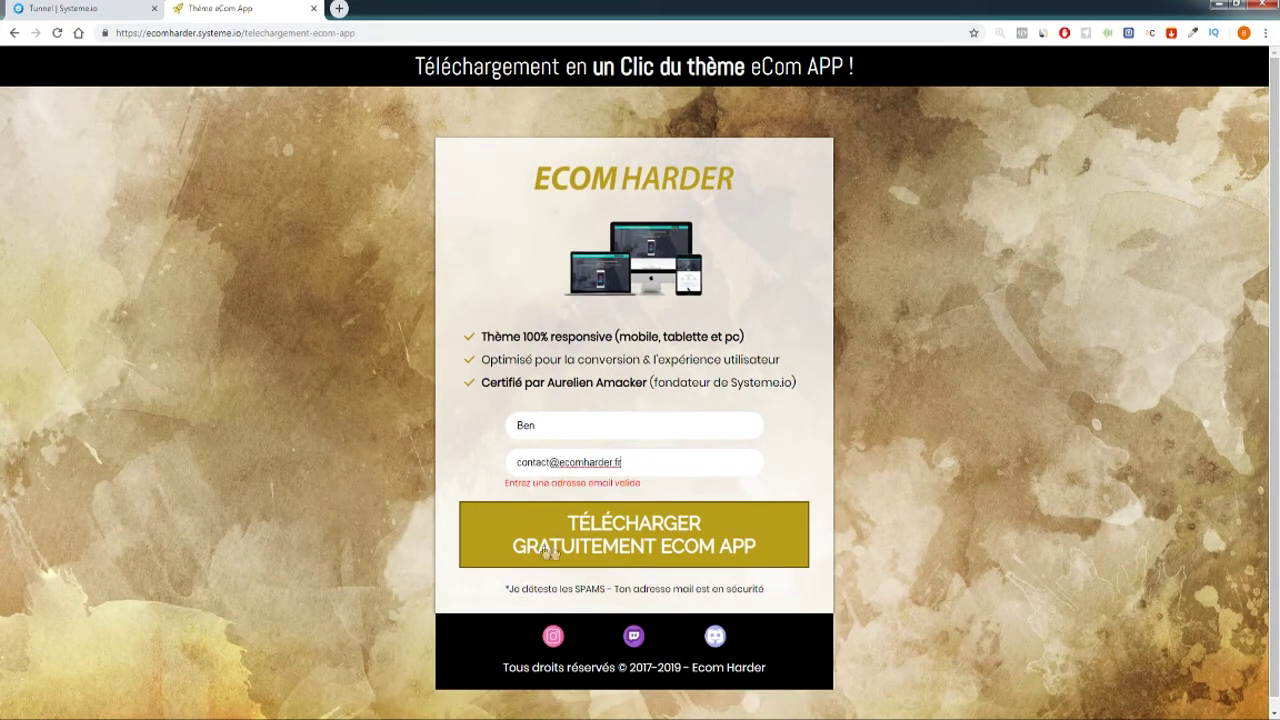
click(543, 548)
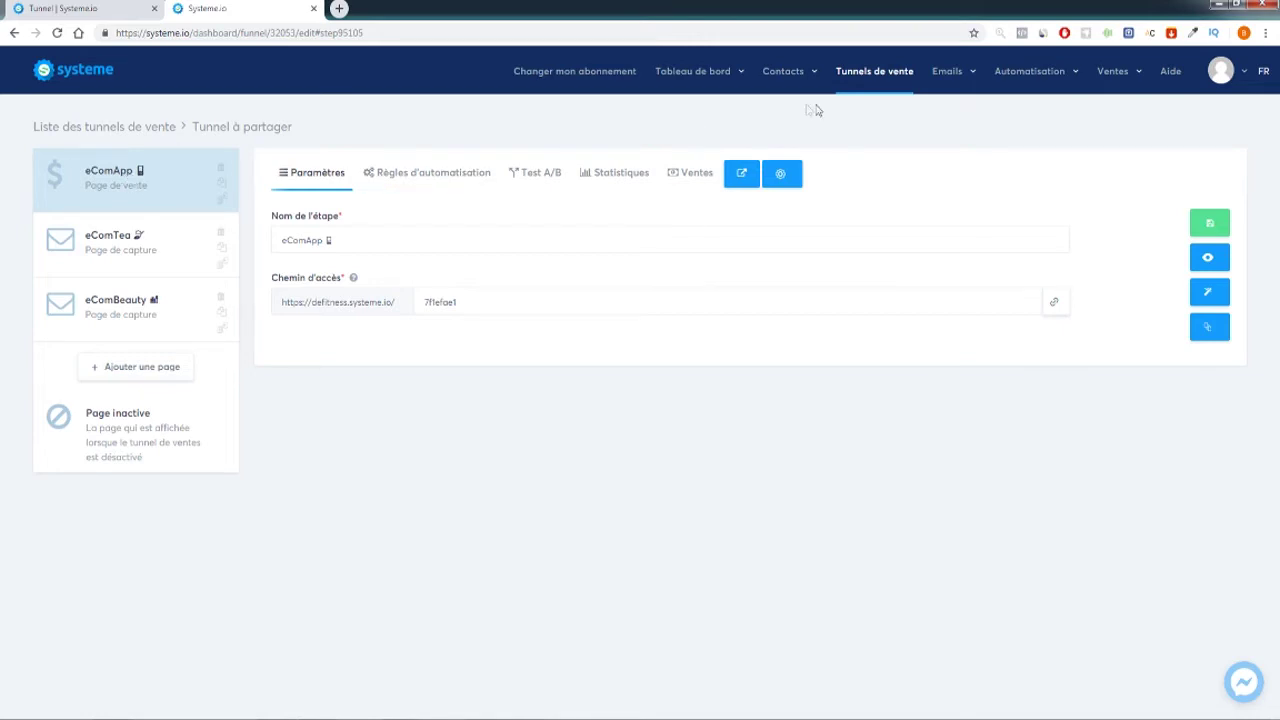
- Open "Tunnel à partager" from the funnel list and load its eComApp sales page in the page editor
click(851, 78)
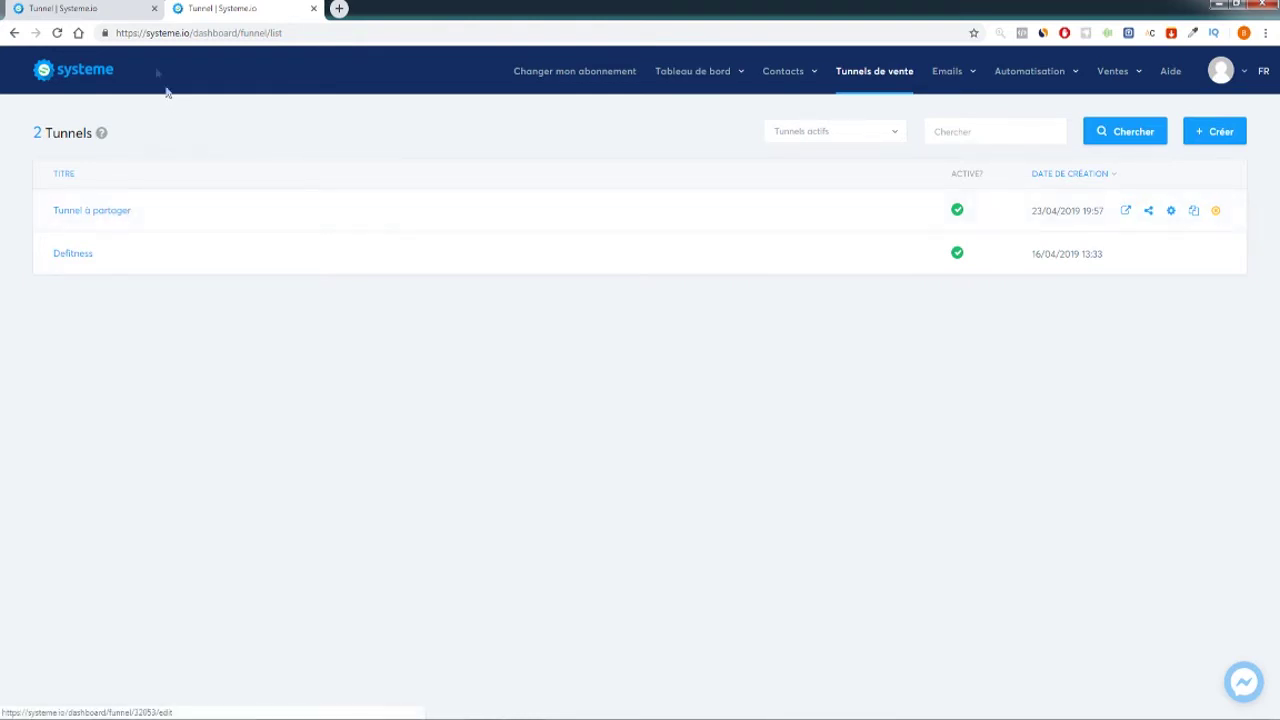
mouse_move(1220, 70)
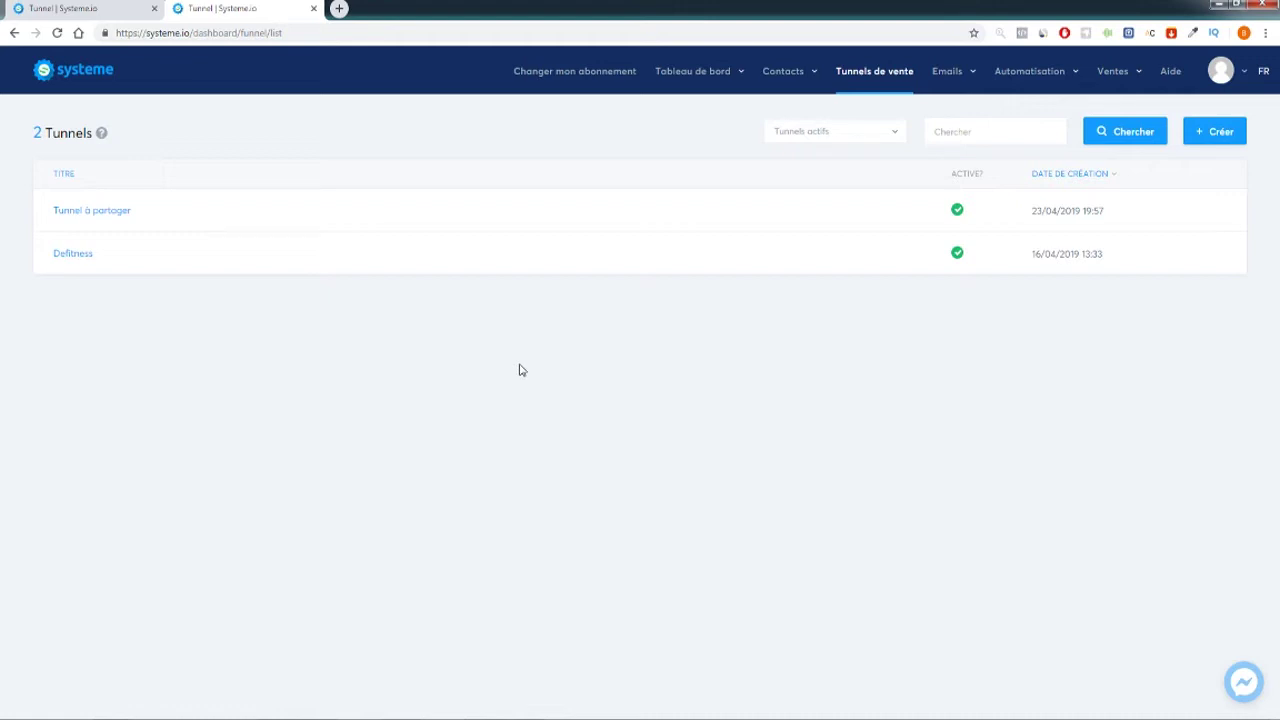
click(80, 211)
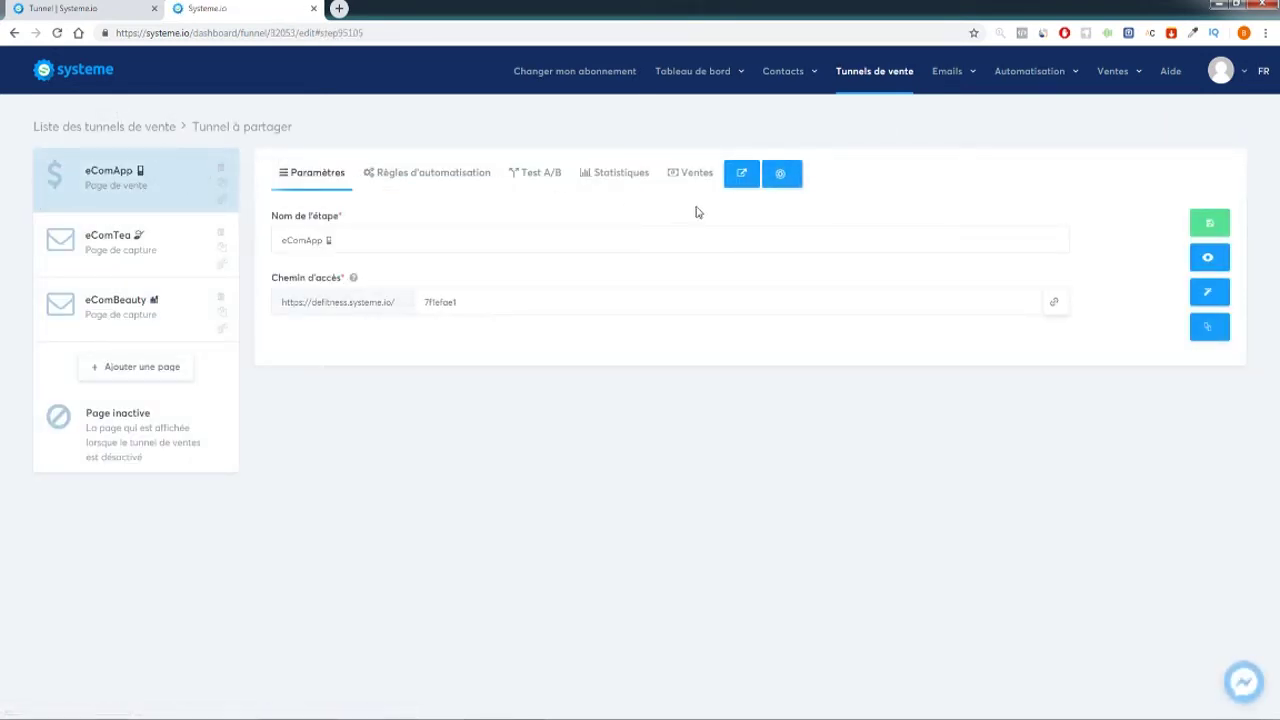
drag(309, 129, 190, 127)
click(414, 129)
click(1209, 292)
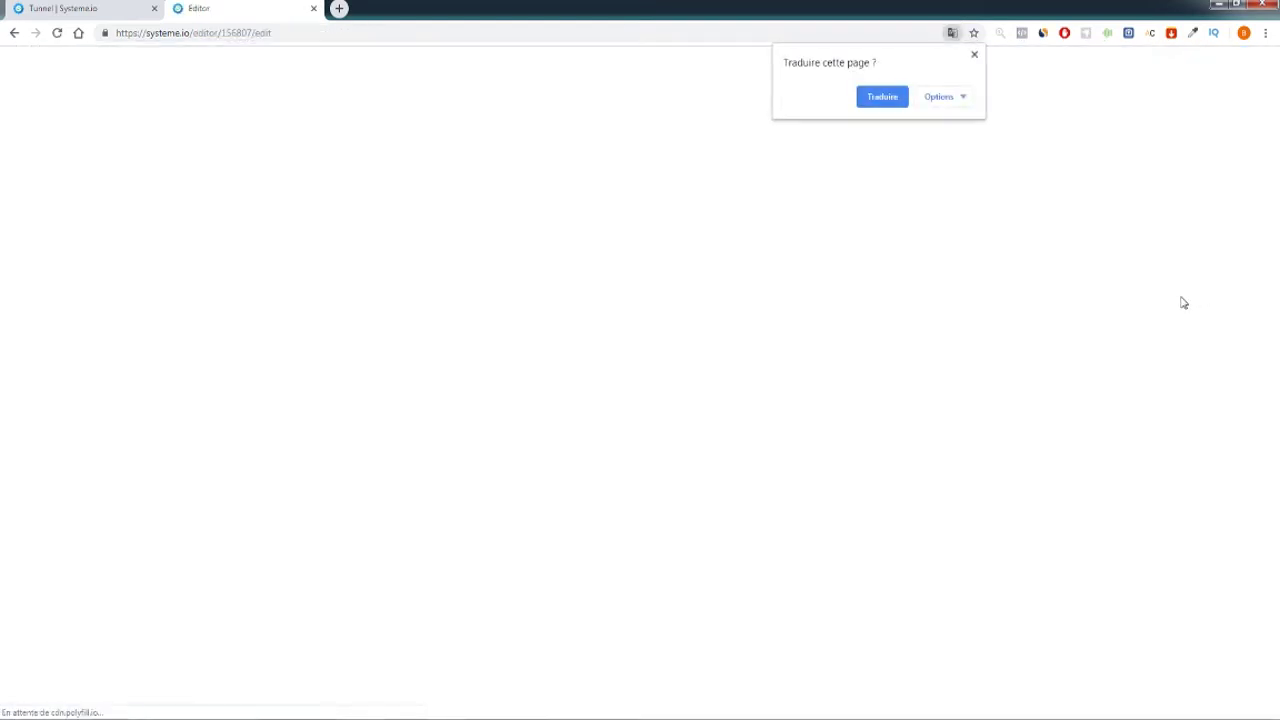
click(975, 54)
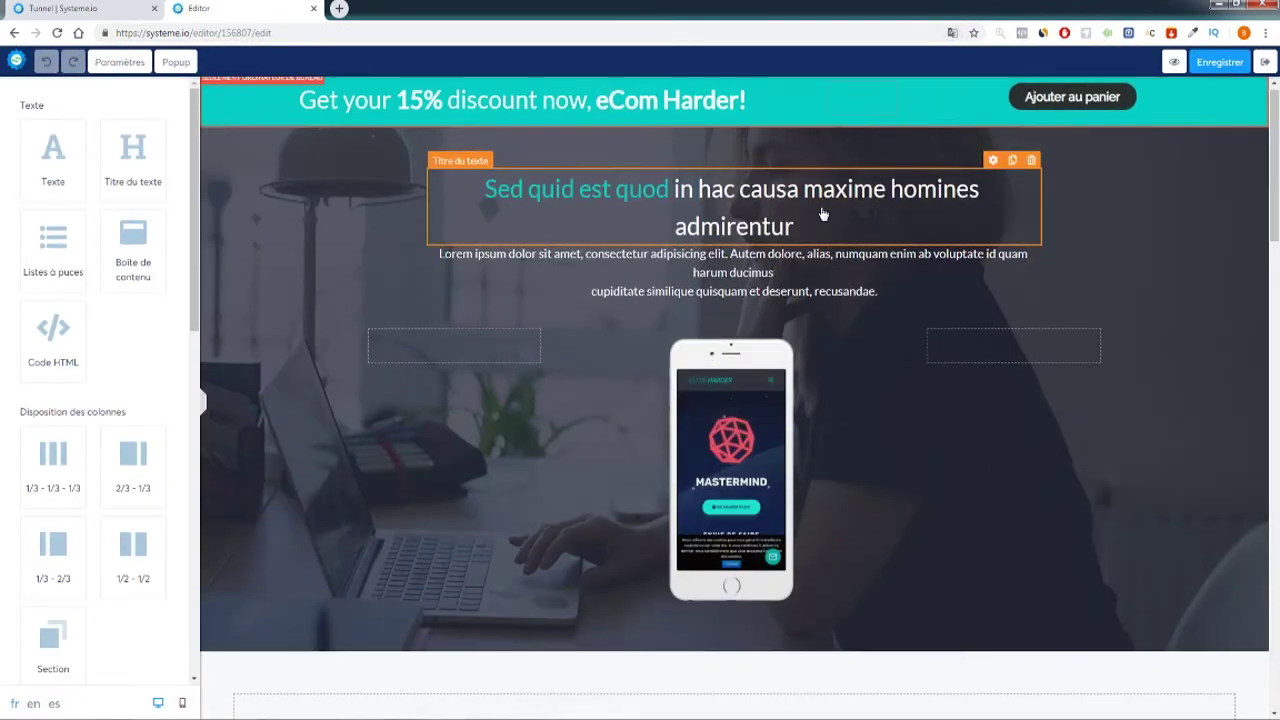
- Examine the eComApp template's sections in the desktop layout and in the mobile layout
scroll(823, 214, down, 5)
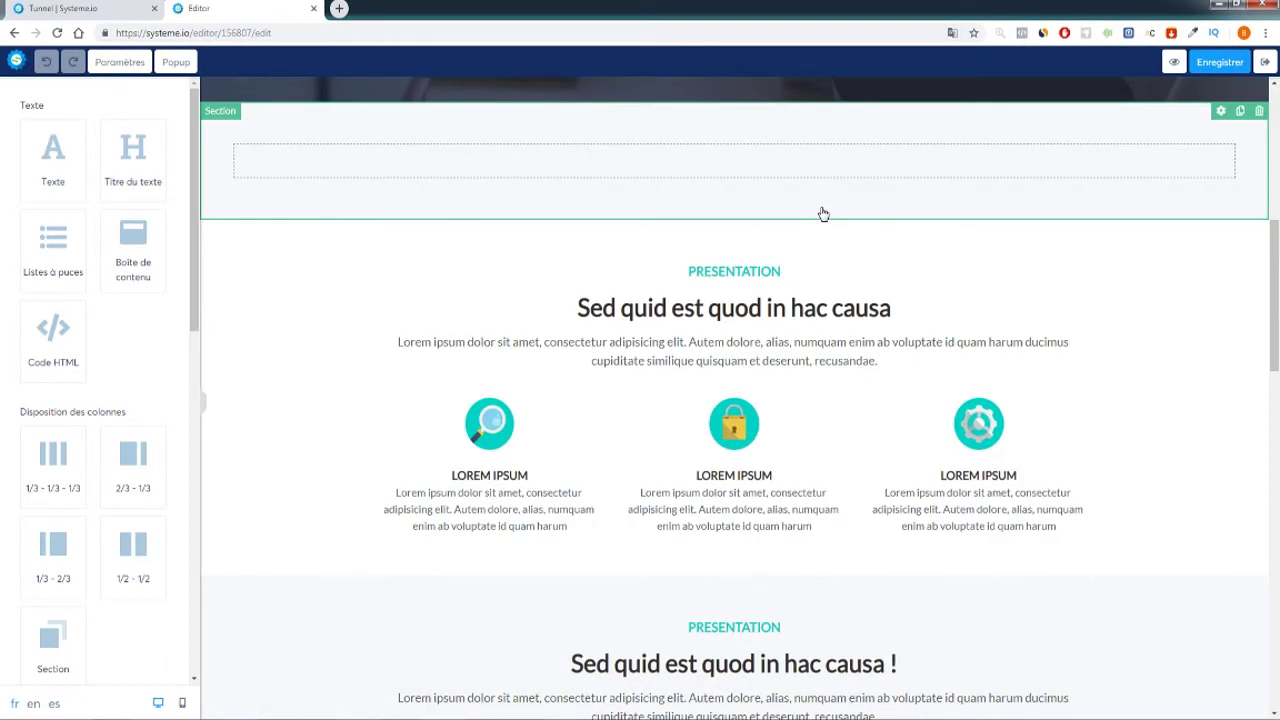
scroll(823, 214, down, 4)
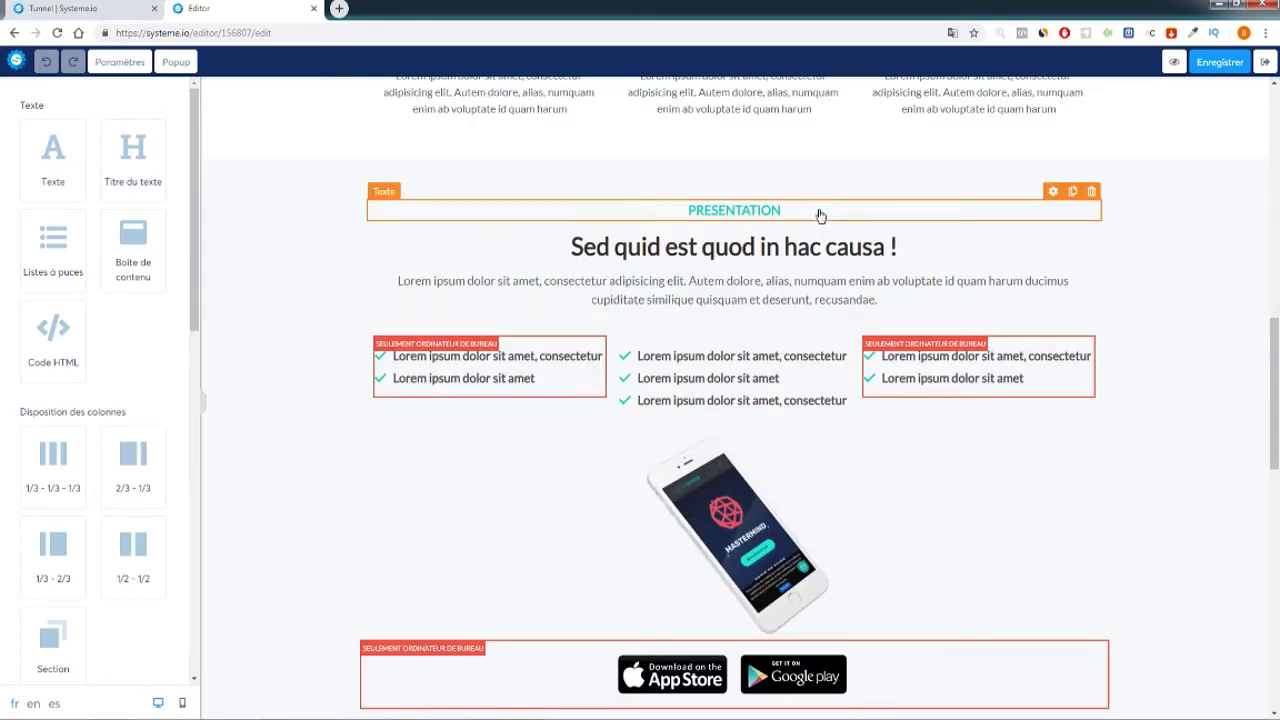
scroll(820, 214, down, 4)
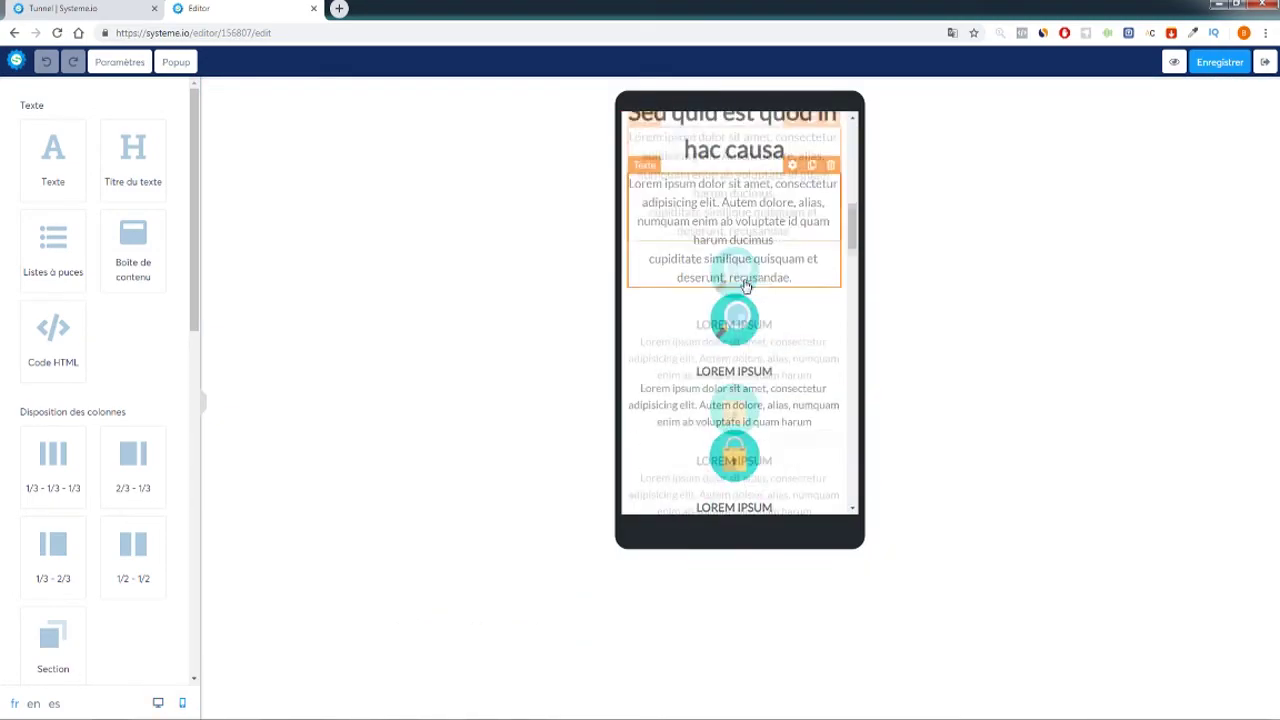
scroll(737, 280, up, 5)
scroll(721, 311, down, 5)
scroll(721, 311, down, 5)
scroll(718, 308, up, 10)
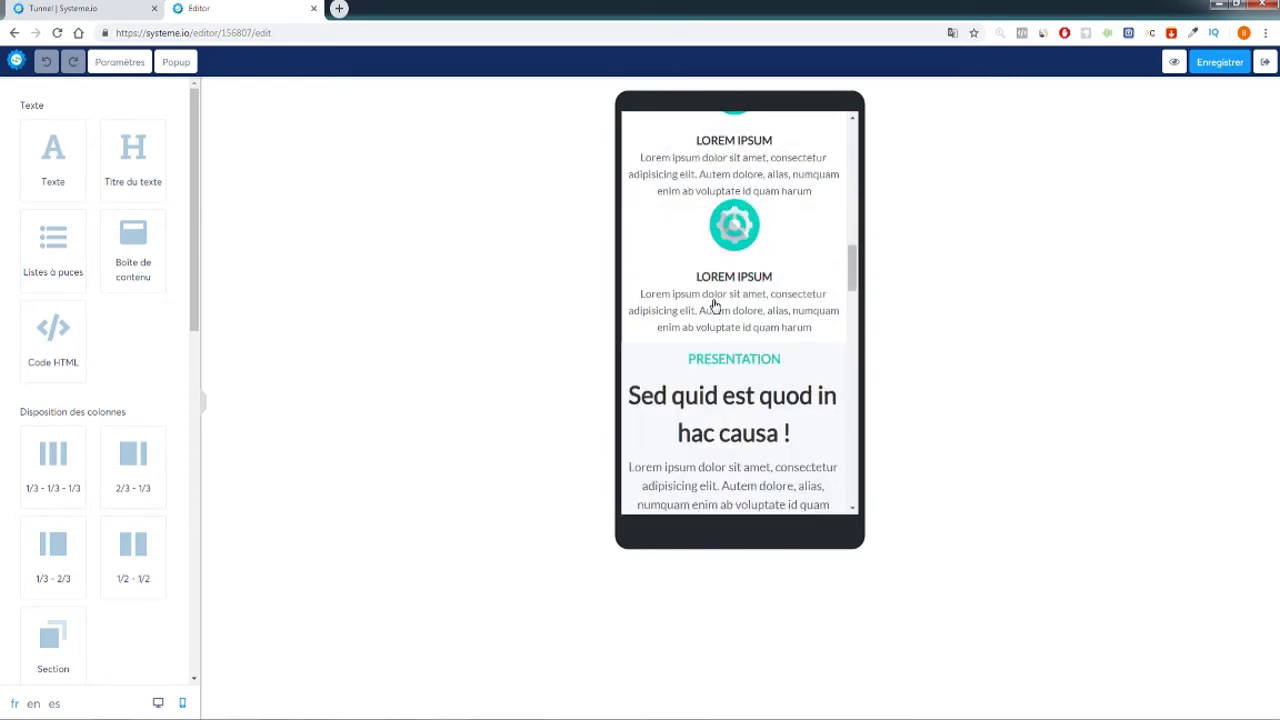
scroll(713, 305, up, 10)
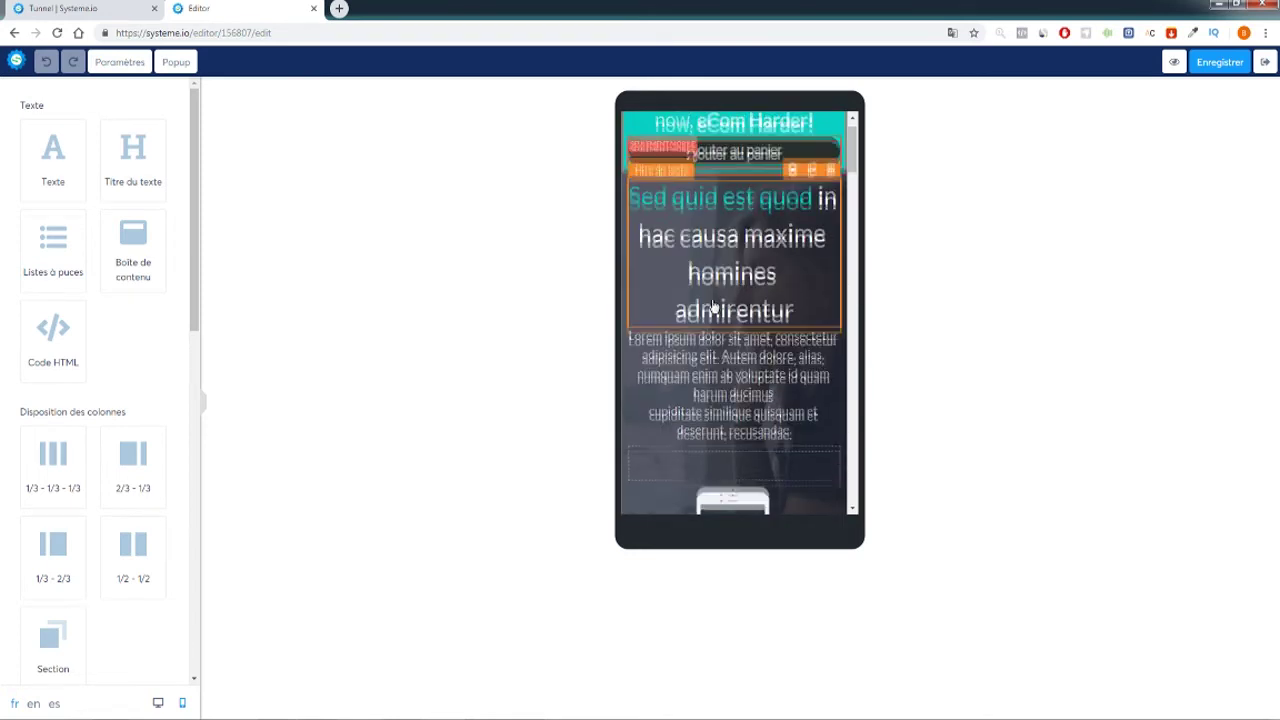
- Switch back to the desktop layout and review the template's upper sections
click(158, 703)
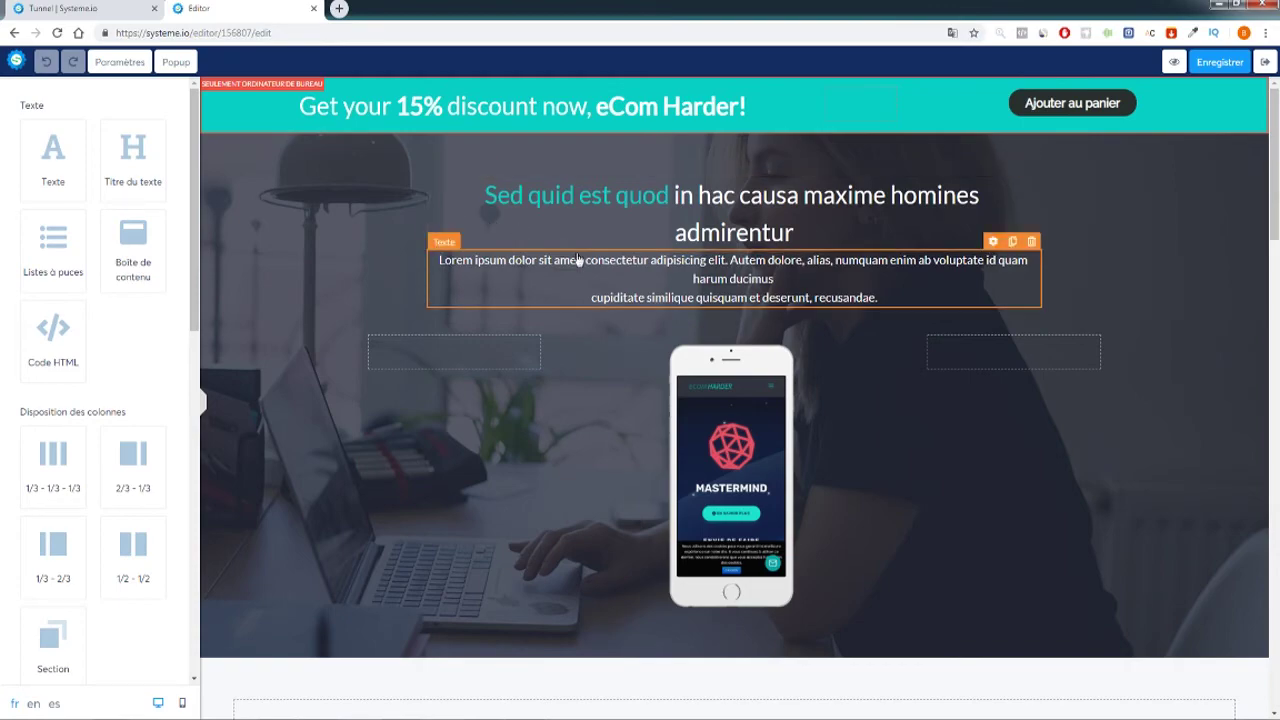
scroll(590, 266, down, 4)
scroll(601, 266, down, 5)
scroll(600, 264, up, 9)
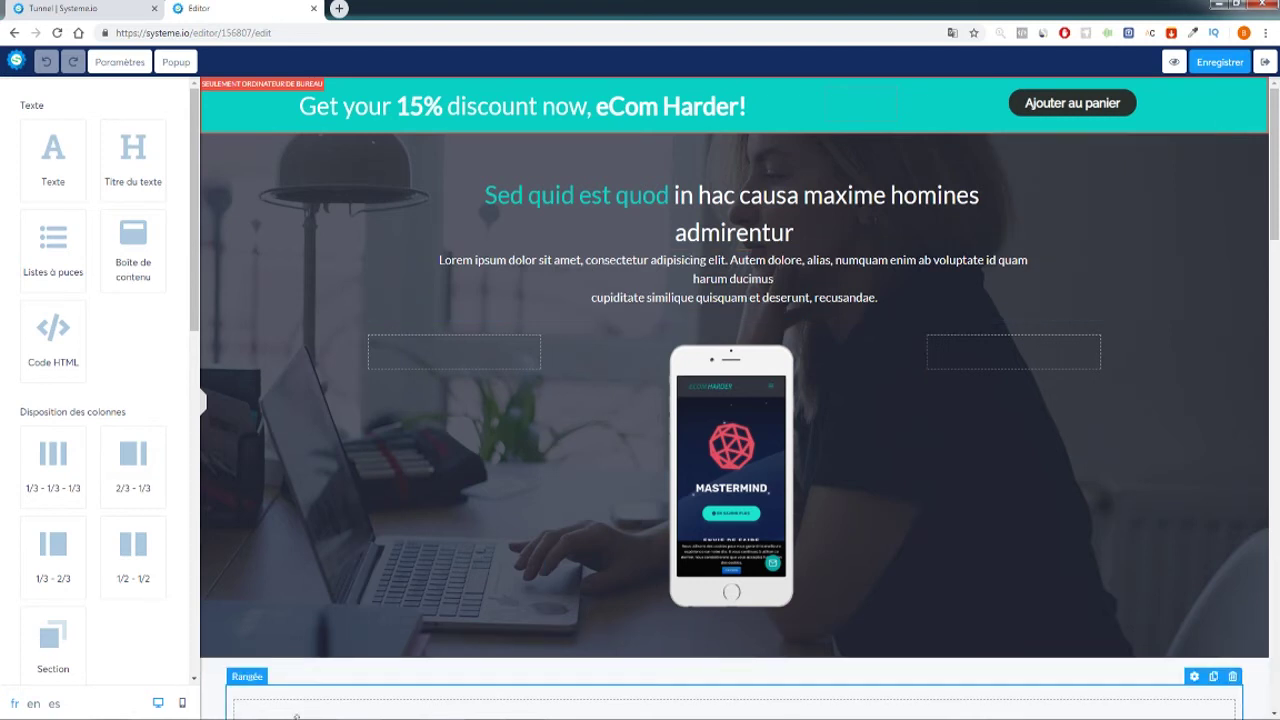
- Switch to the mobile layout and check the template from its discount banner down past the pricing tables
click(182, 703)
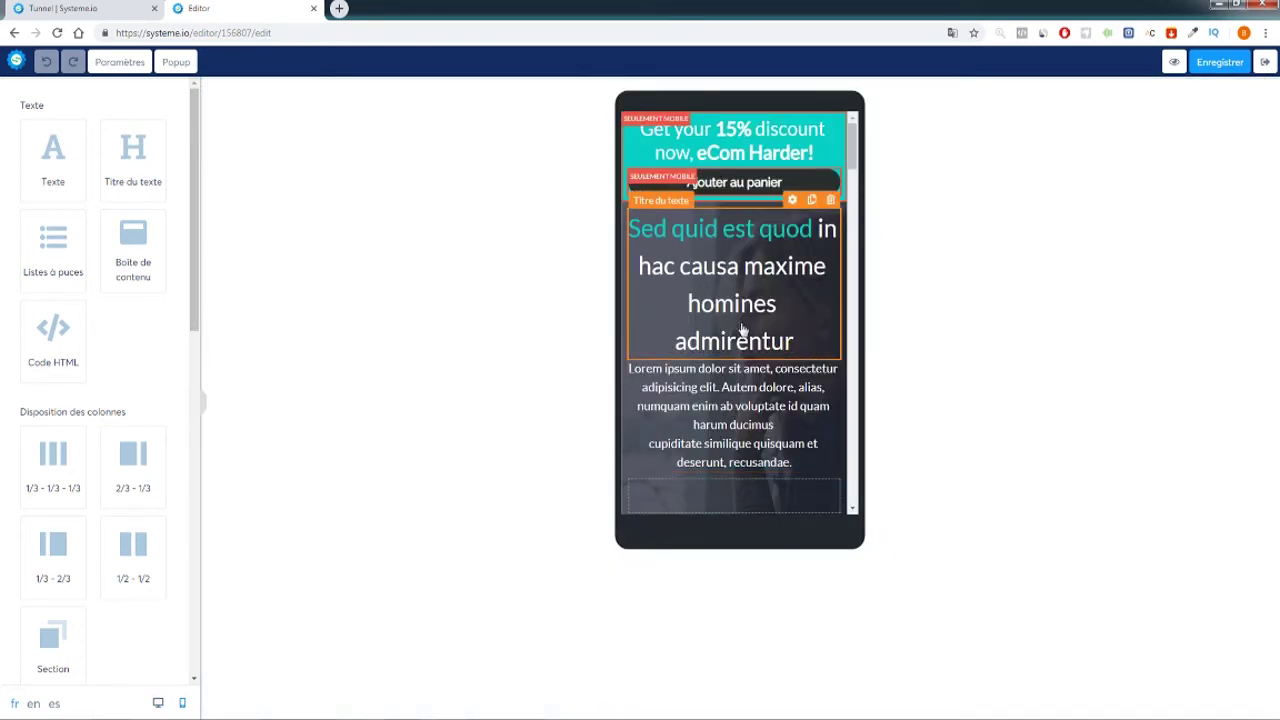
scroll(743, 332, down, 5)
scroll(740, 328, down, 15)
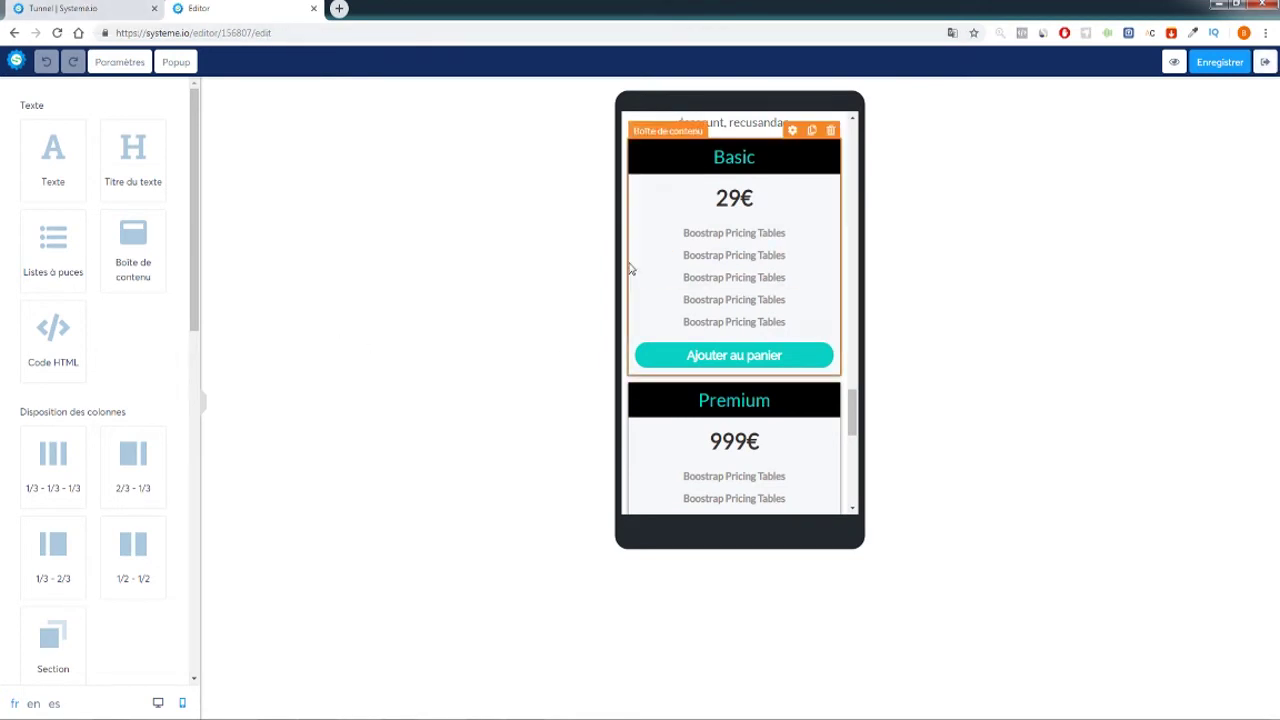
scroll(723, 314, down, 8)
scroll(720, 330, up, 20)
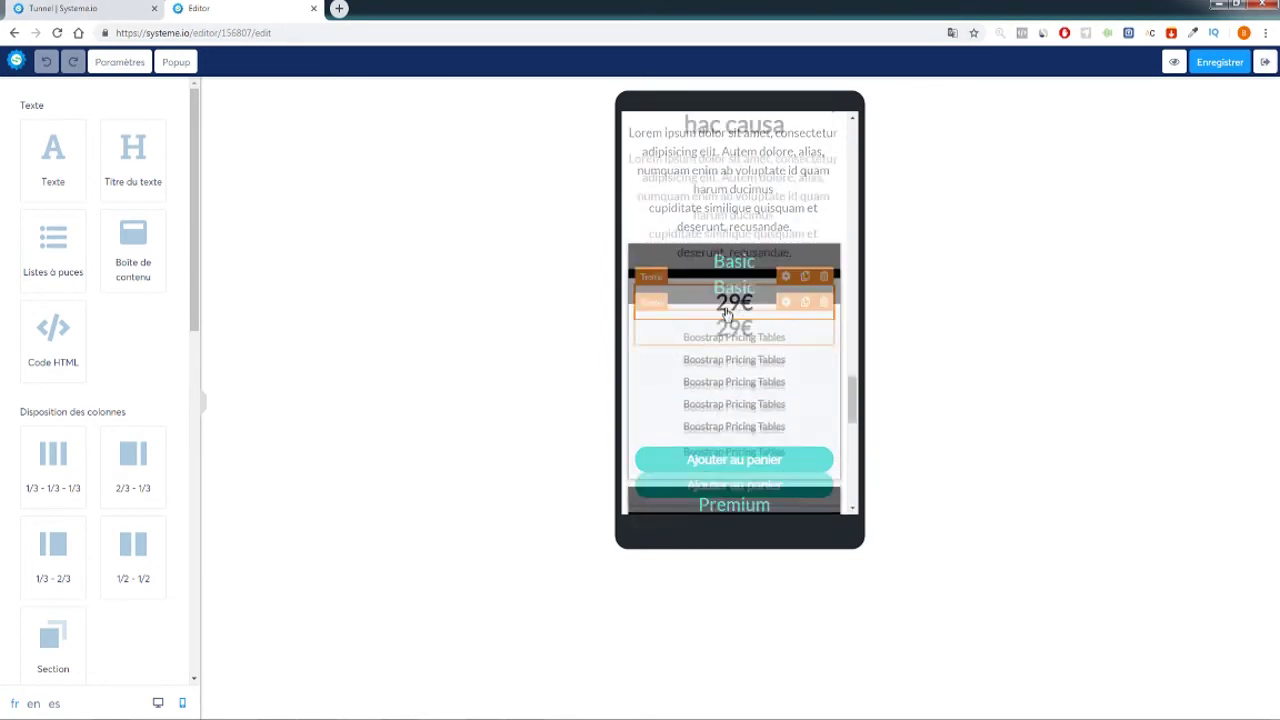
scroll(726, 318, up, 5)
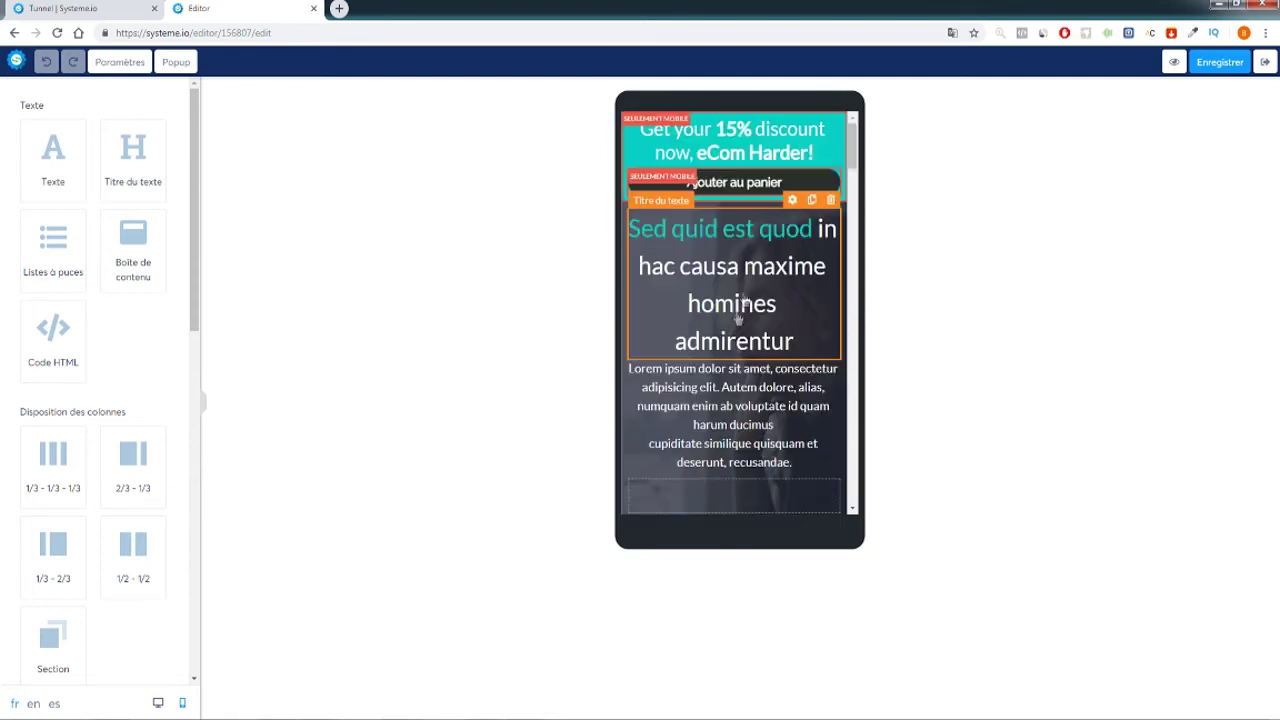
click(740, 255)
click(745, 150)
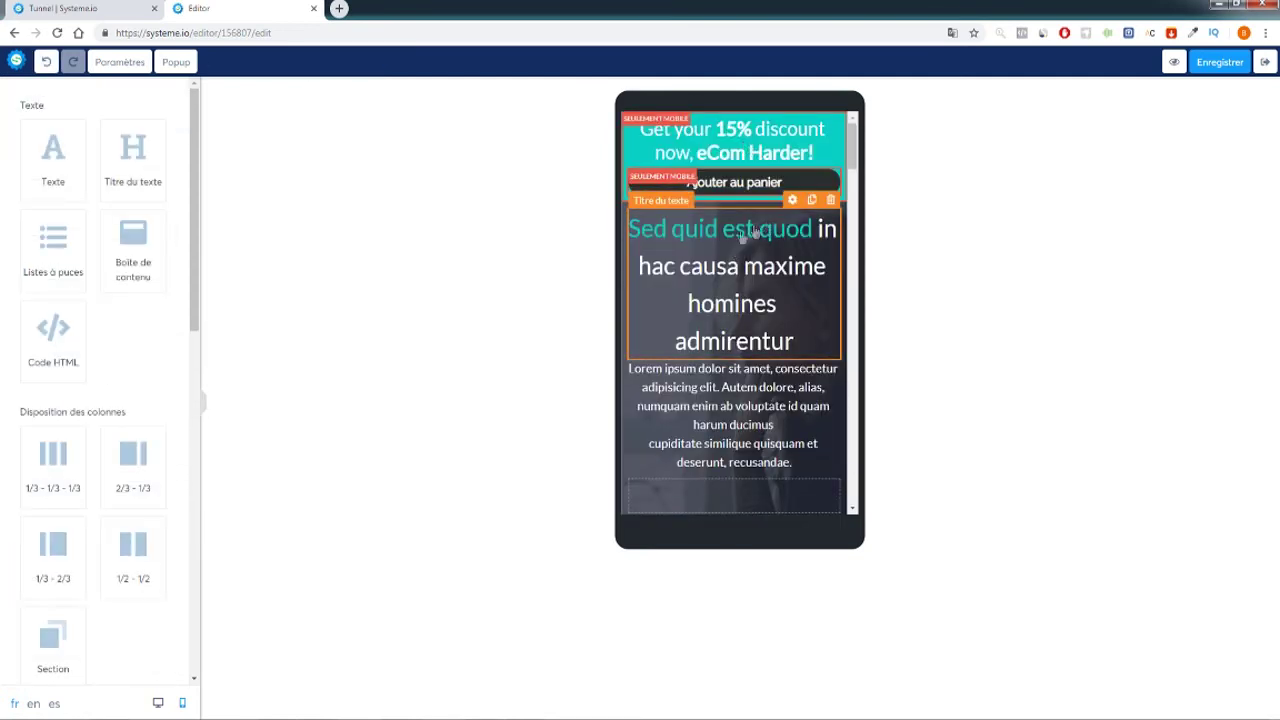
- Return to the desktop layout and inspect the header section with the phone mockup
click(158, 703)
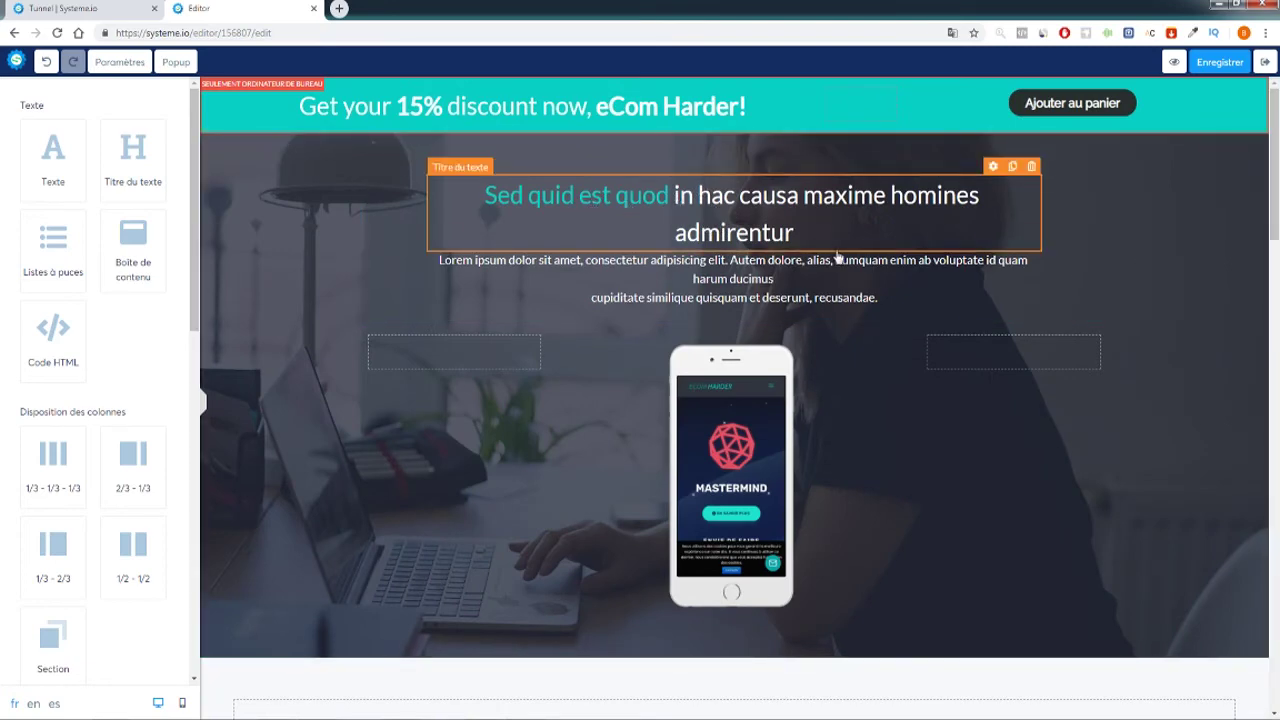
scroll(832, 256, down, 3)
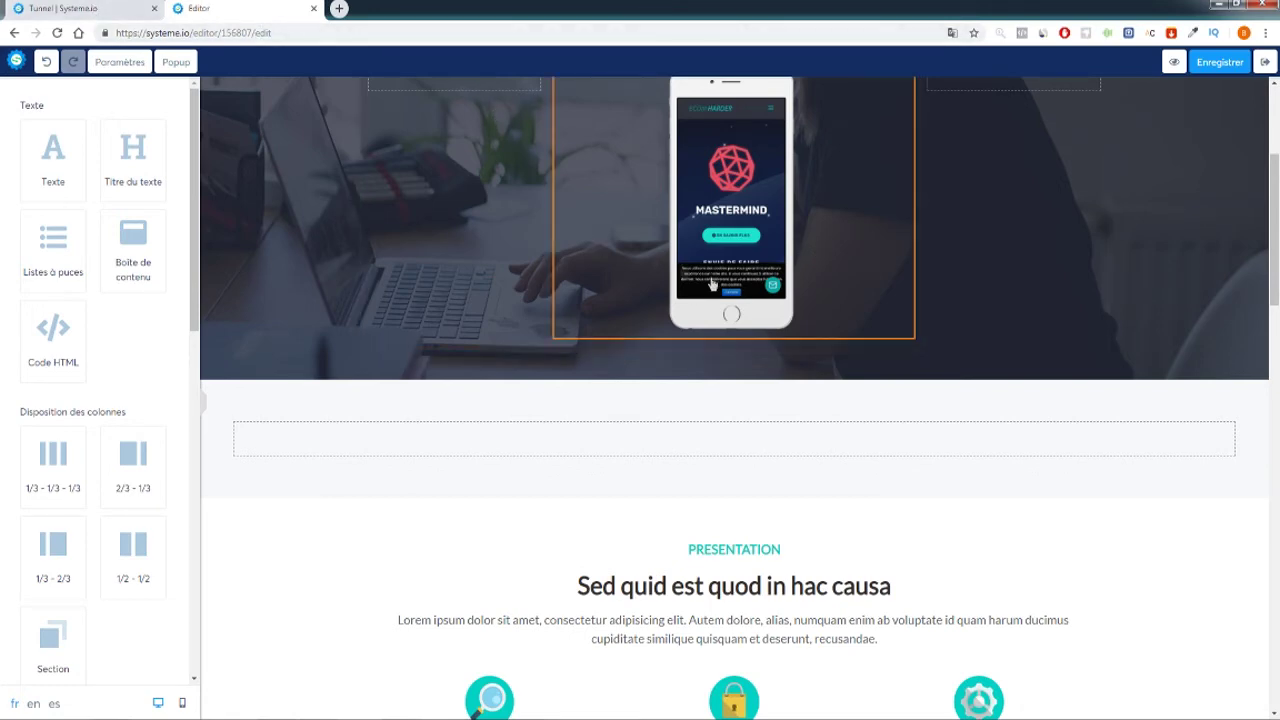
scroll(761, 337, up, 3)
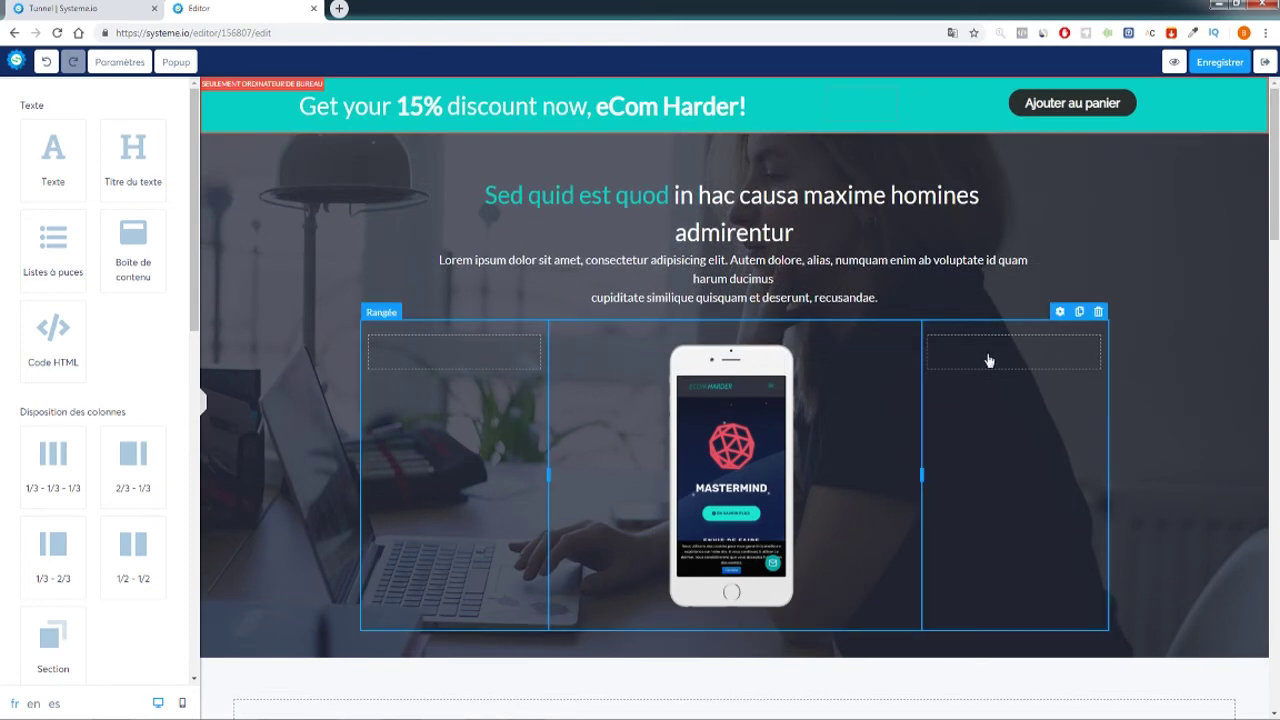
- Exit the page editor and display the settings of the funnel's eComTea capture page
click(1265, 62)
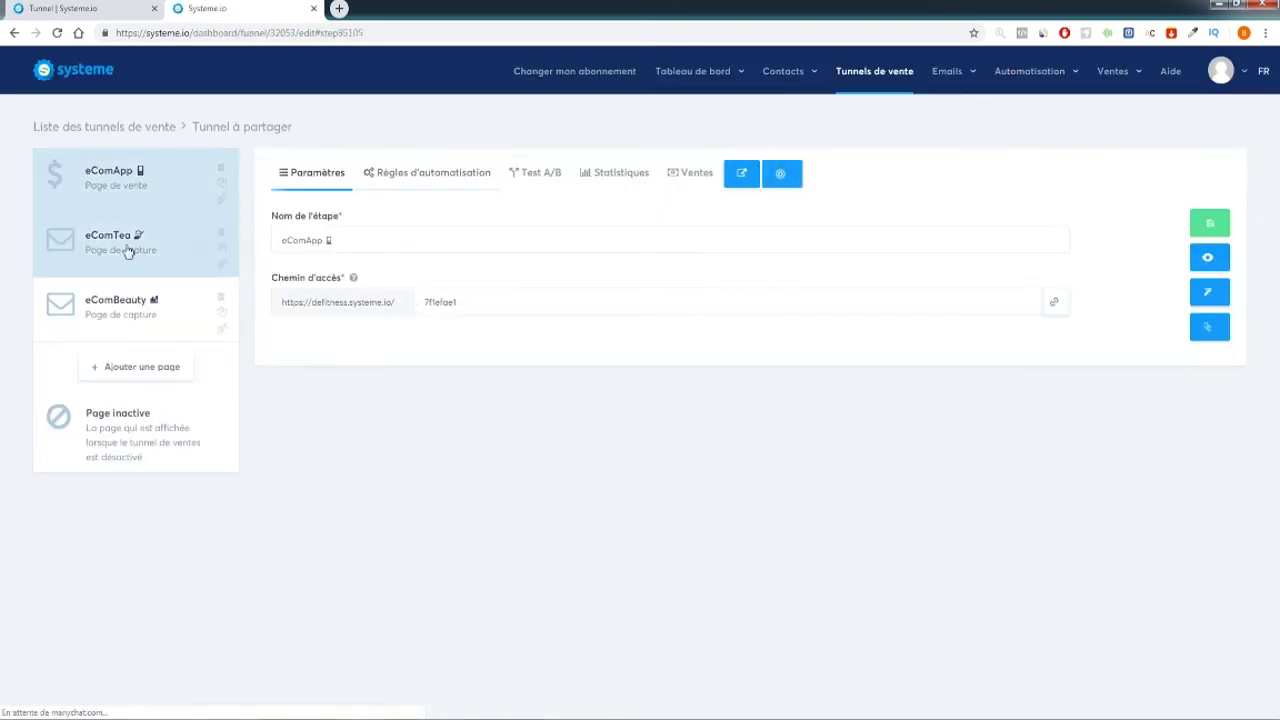
click(128, 248)
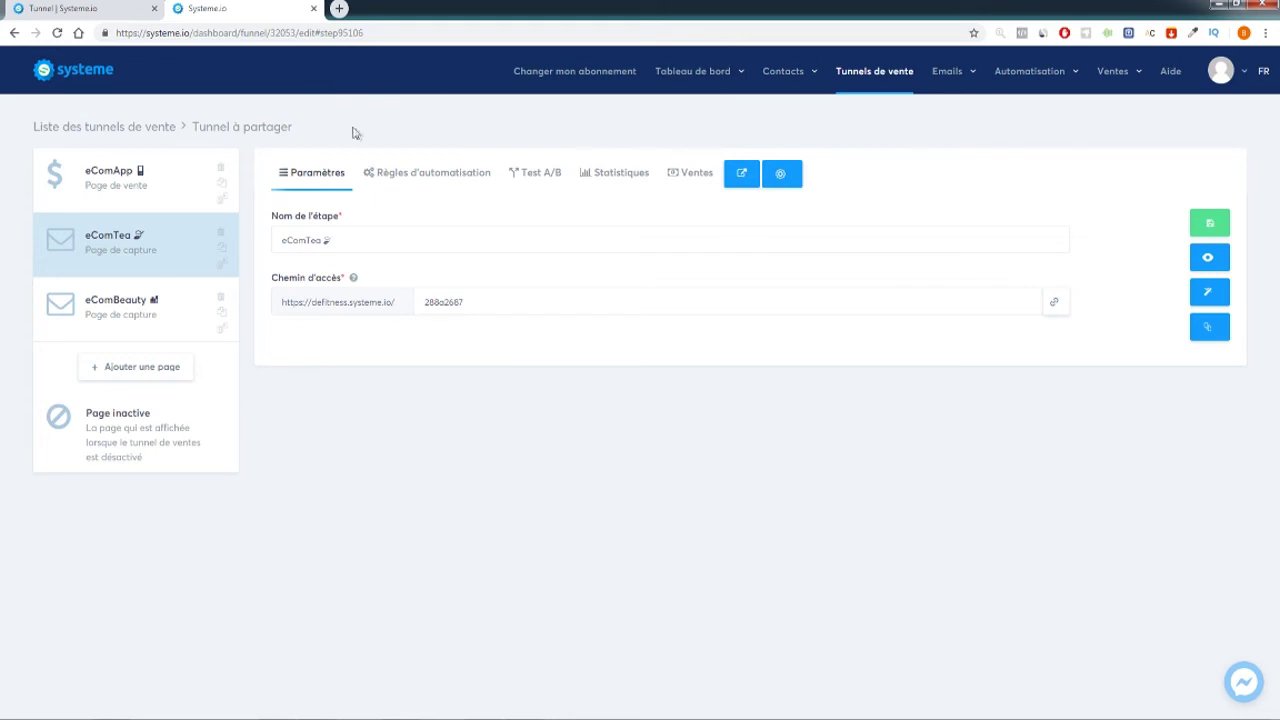
- Reopen "Tunnel à partager" from the funnel list, view its eComApp page in the editor and go back to the page settings
click(850, 85)
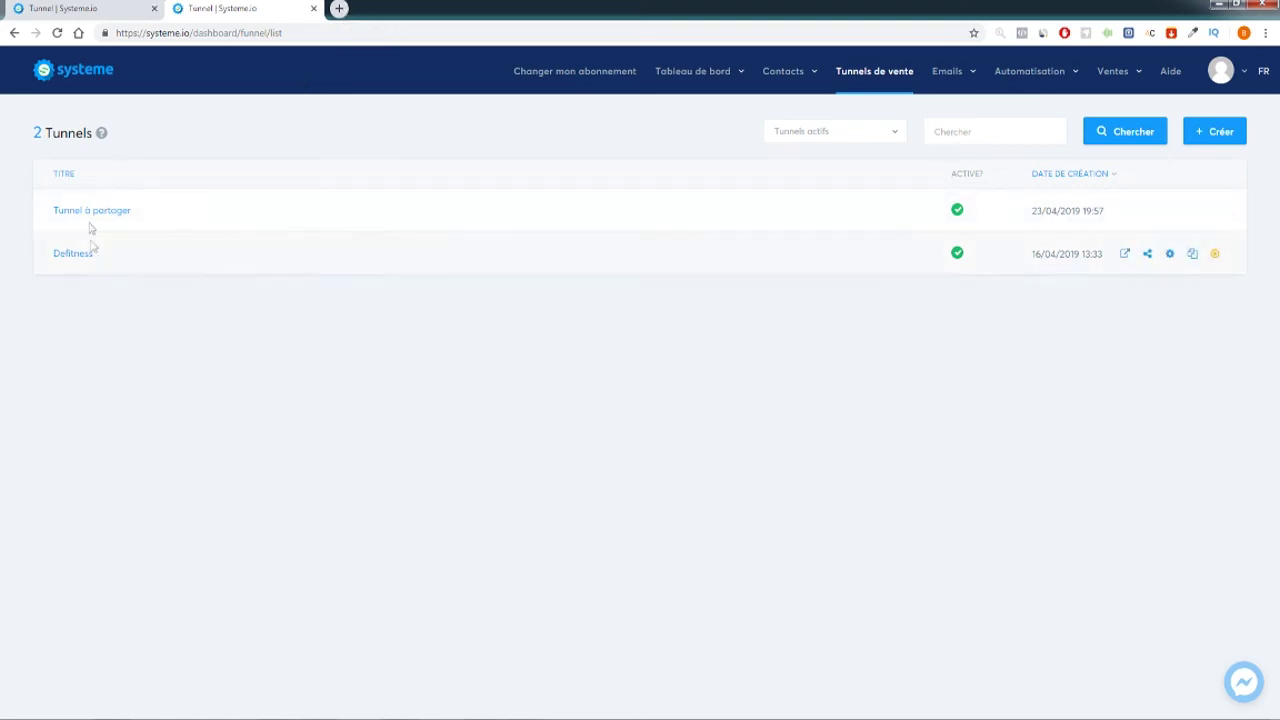
click(106, 214)
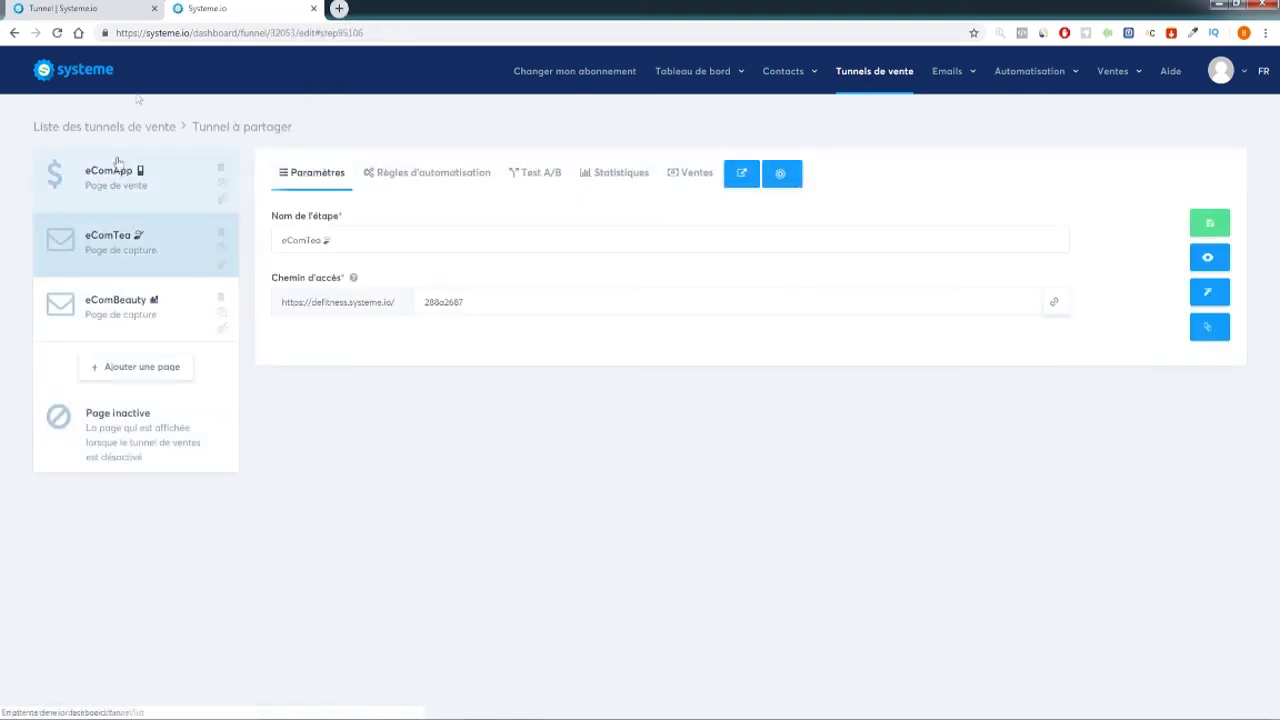
click(157, 189)
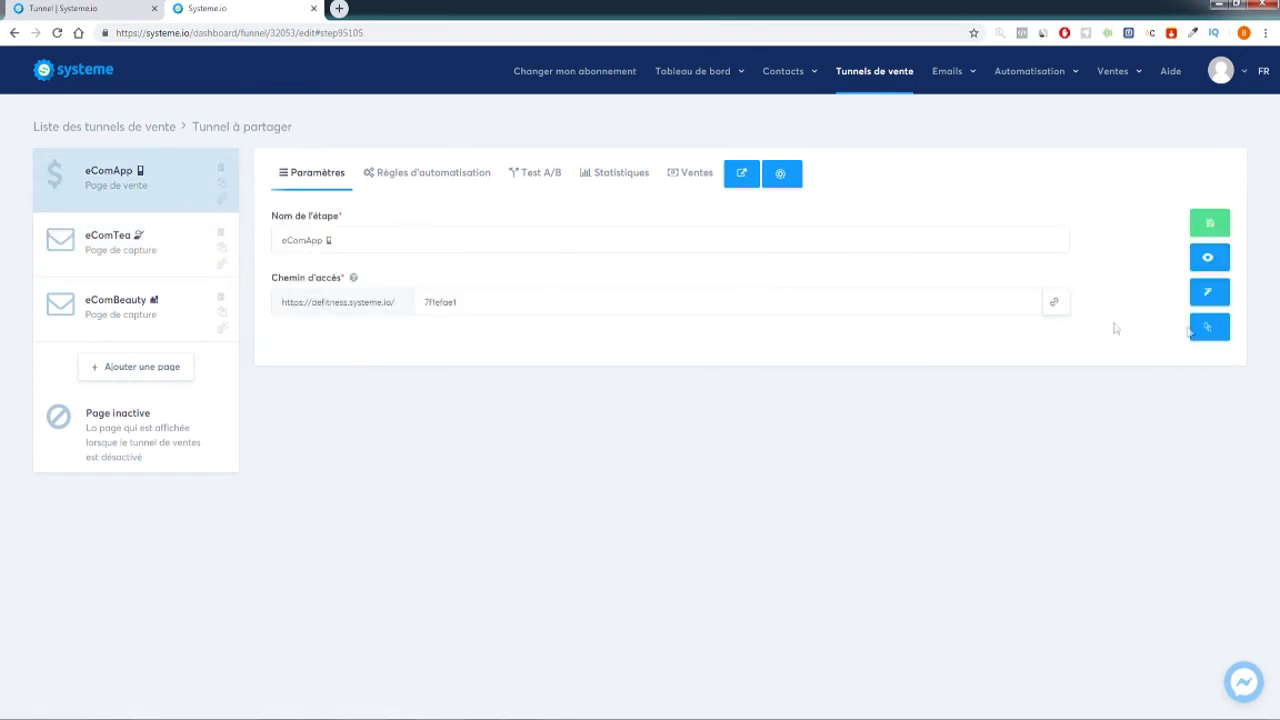
click(1213, 293)
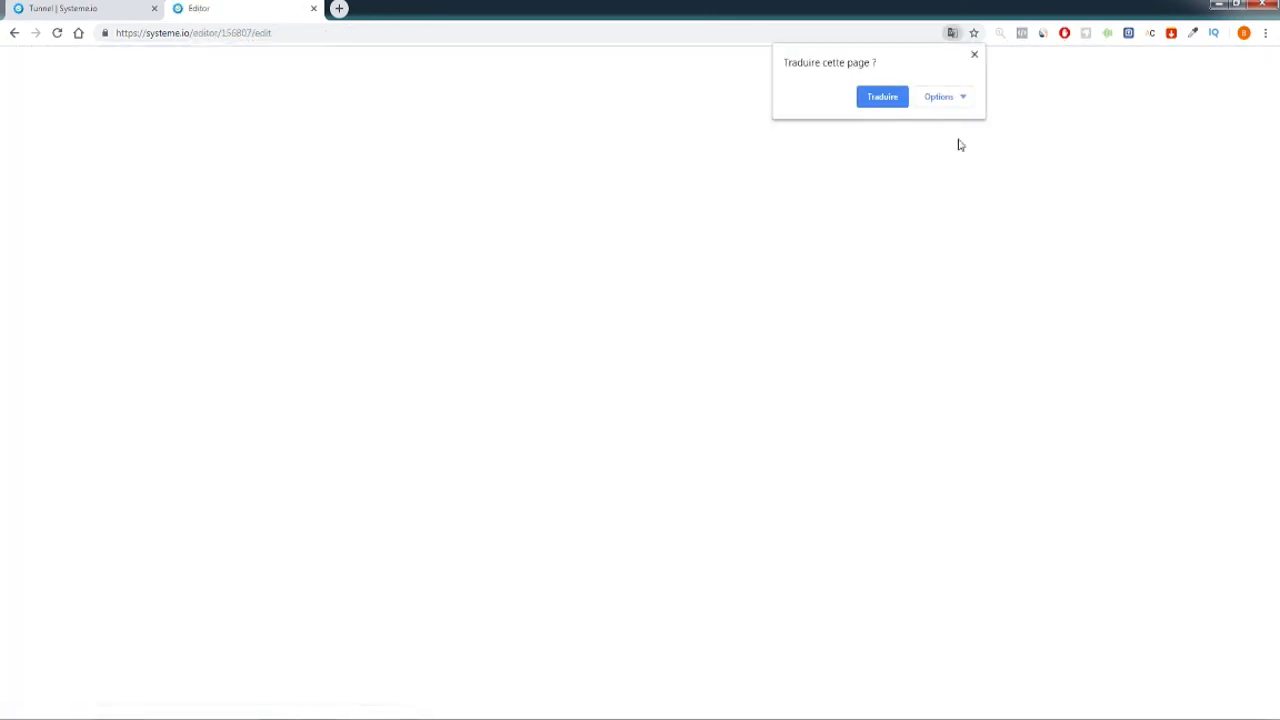
click(974, 54)
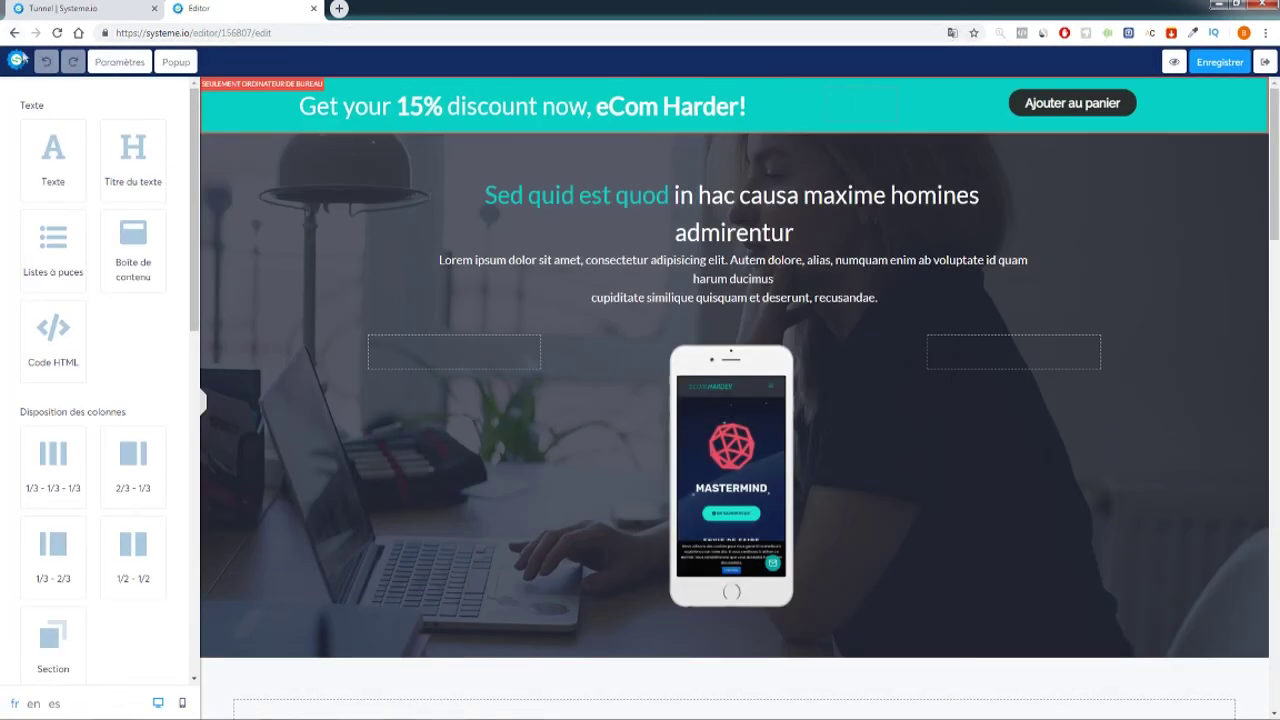
click(15, 33)
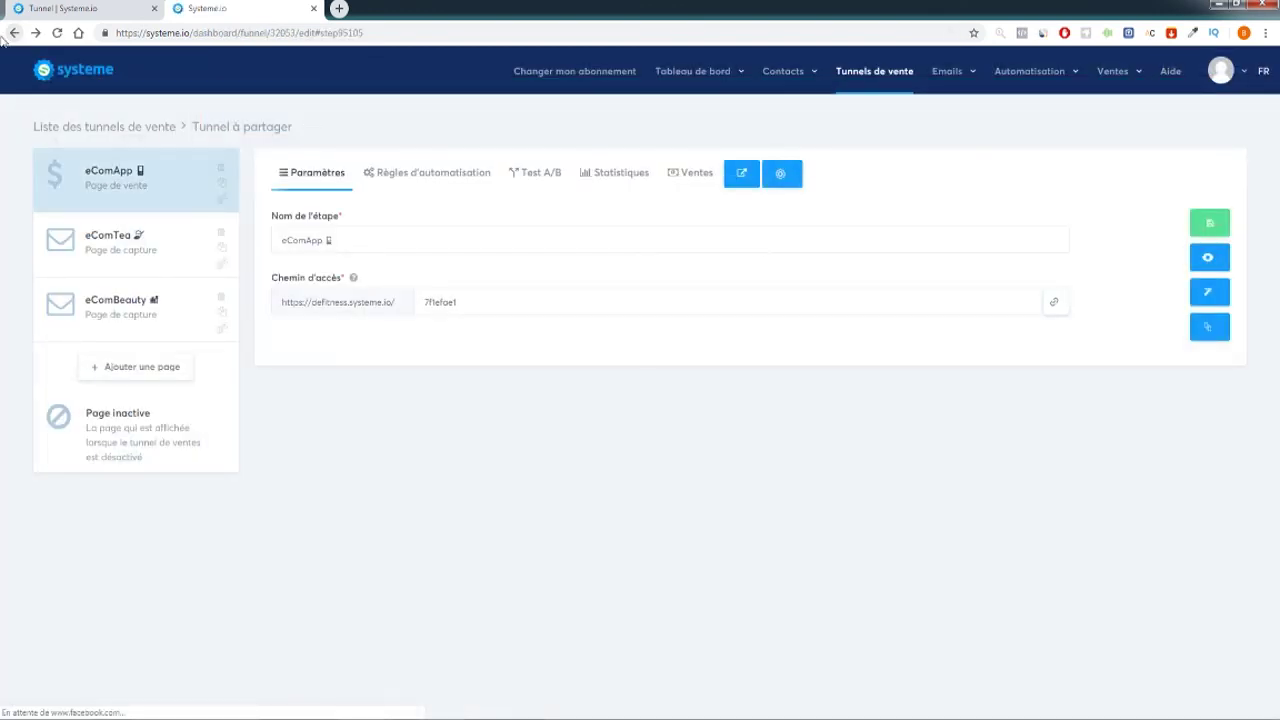
drag(309, 128, 35, 122)
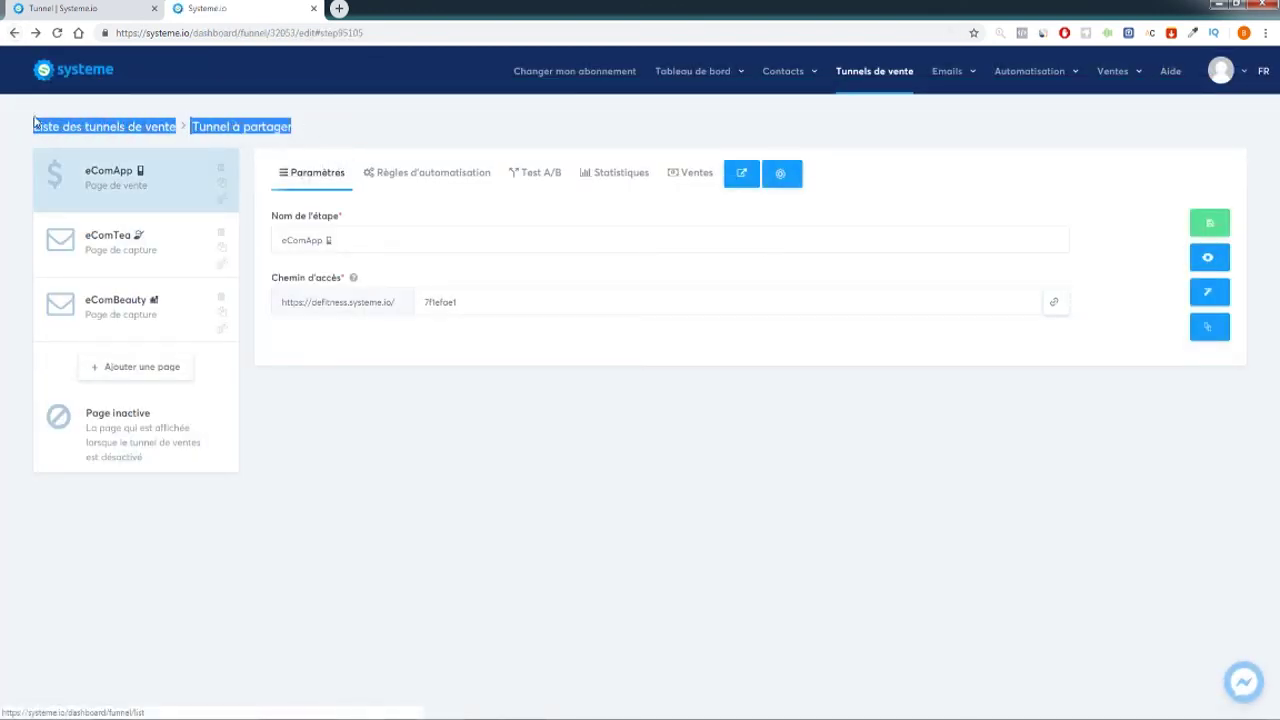
click(321, 132)
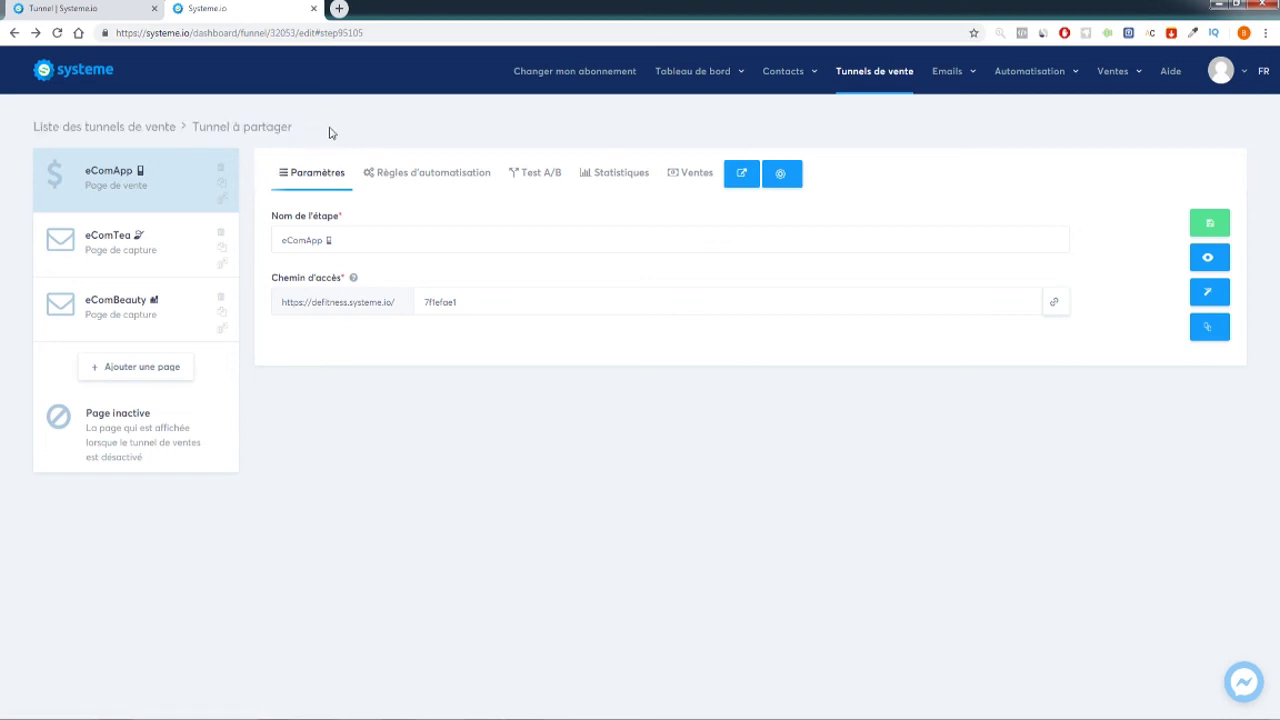
right_click(418, 145)
click(448, 133)
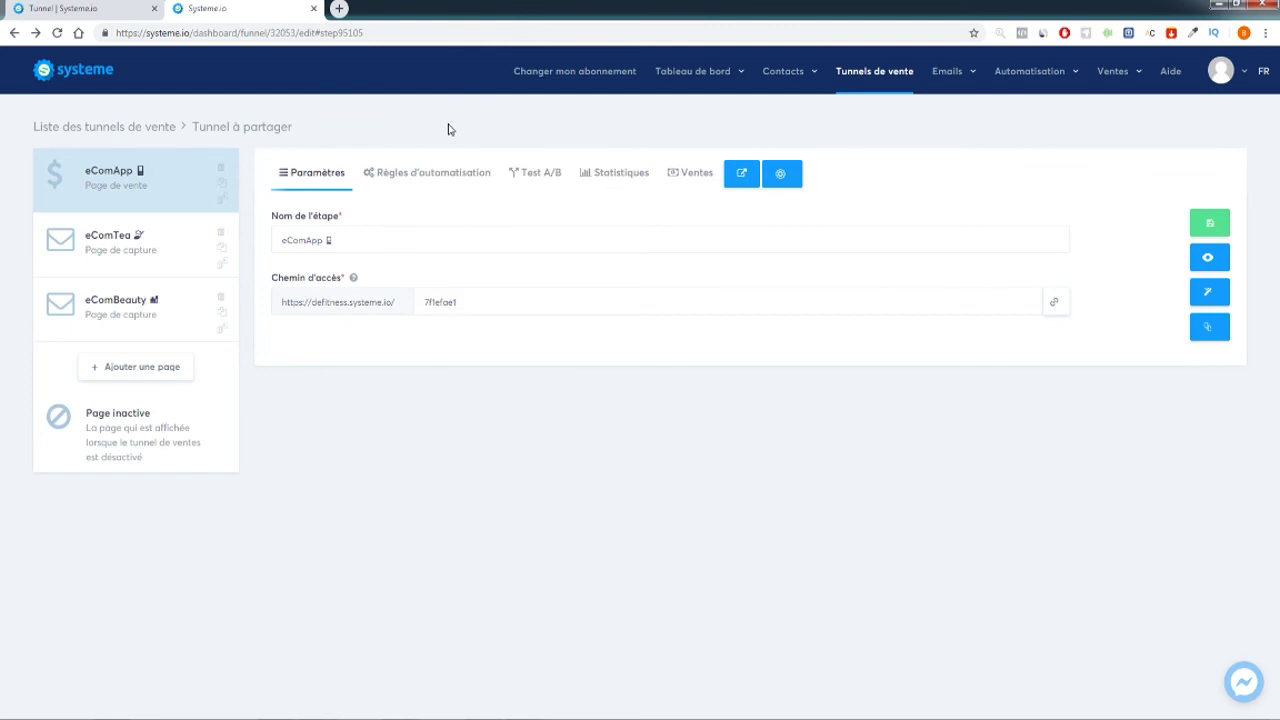